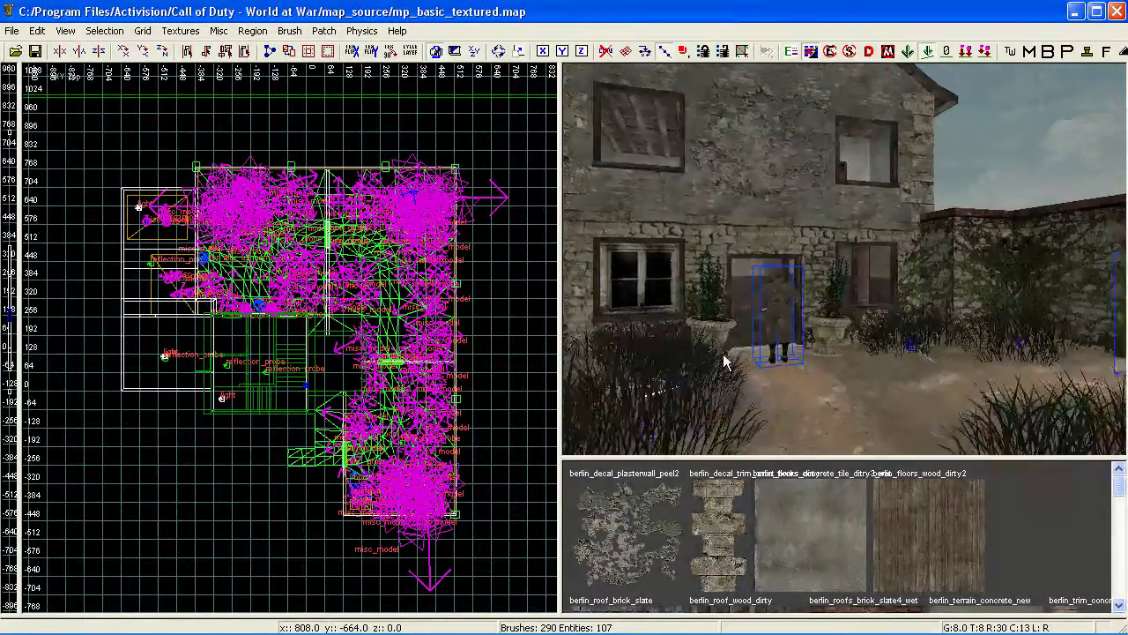
Examine the house front, its ground-floor room and the walled garden around it in the 3D view.
{"action": "key", "text": "Up"}
{"action": "key", "text": "Right"}
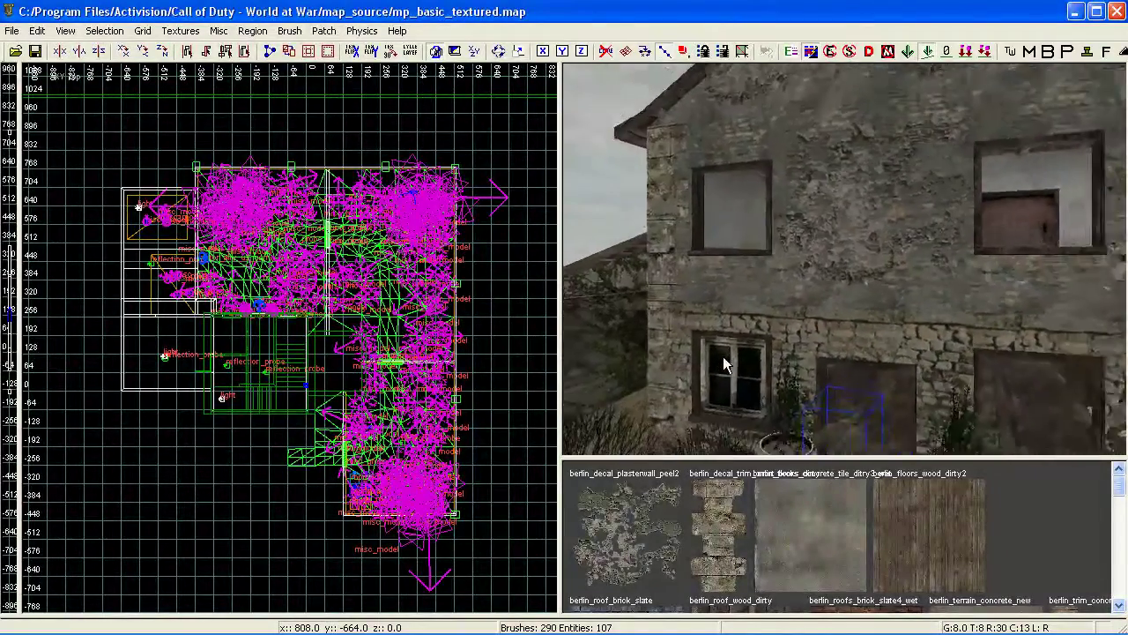
{"action": "right_click_drag", "start_coordinate": [722, 357], "coordinate": [722, 357]}
{"action": "key", "text": "Left"}
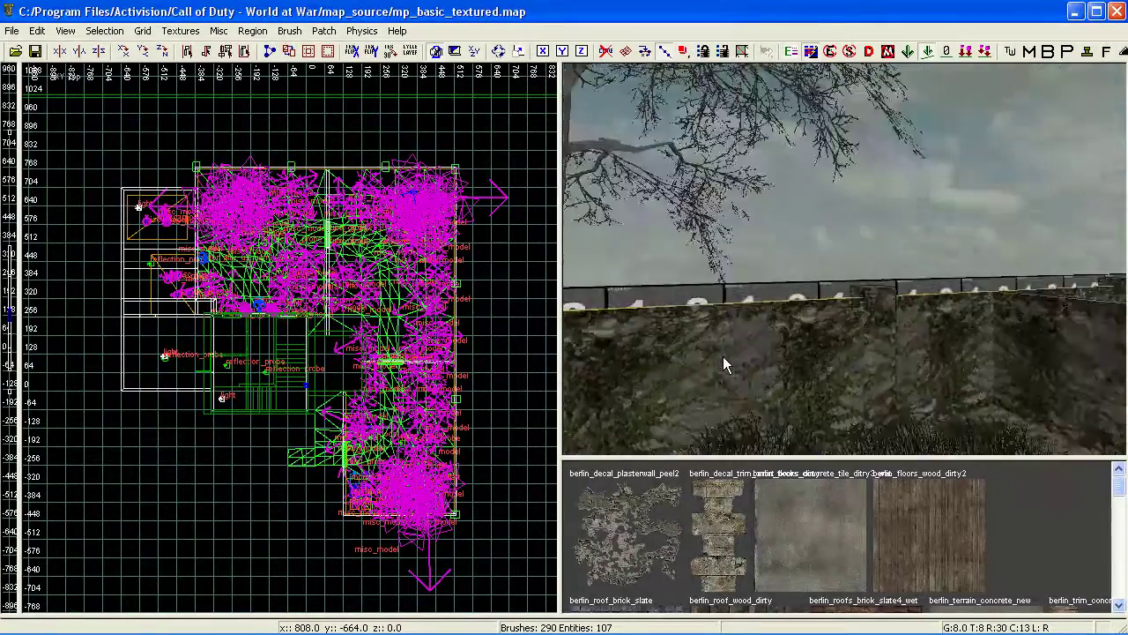
{"action": "key", "text": "Right"}
{"action": "key", "text": "Up"}
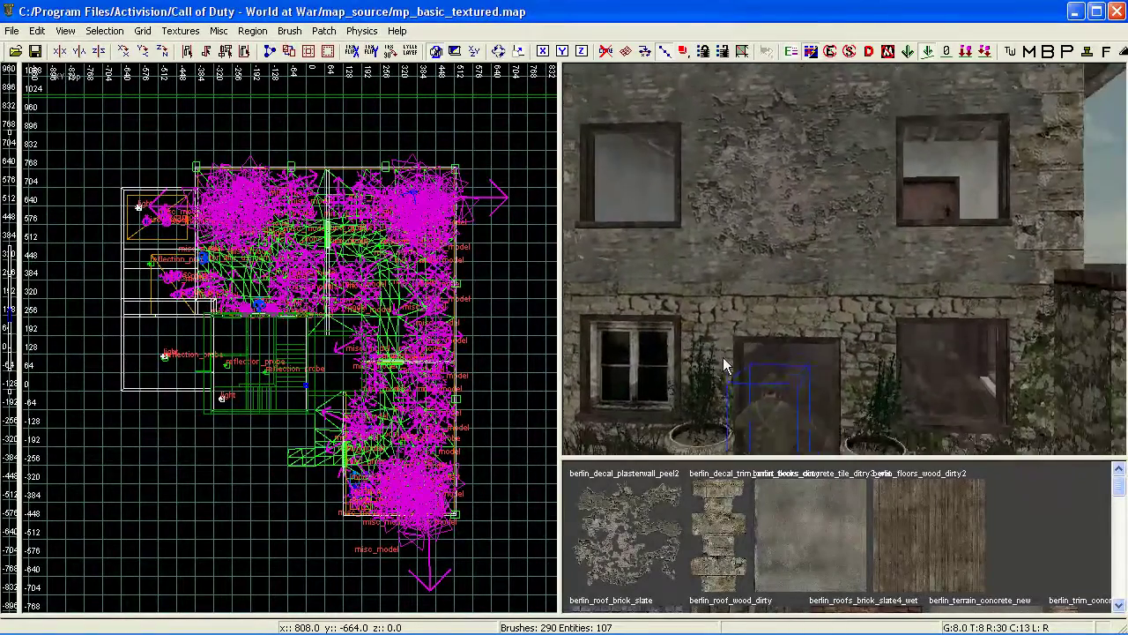
{"action": "key", "text": "Up"}
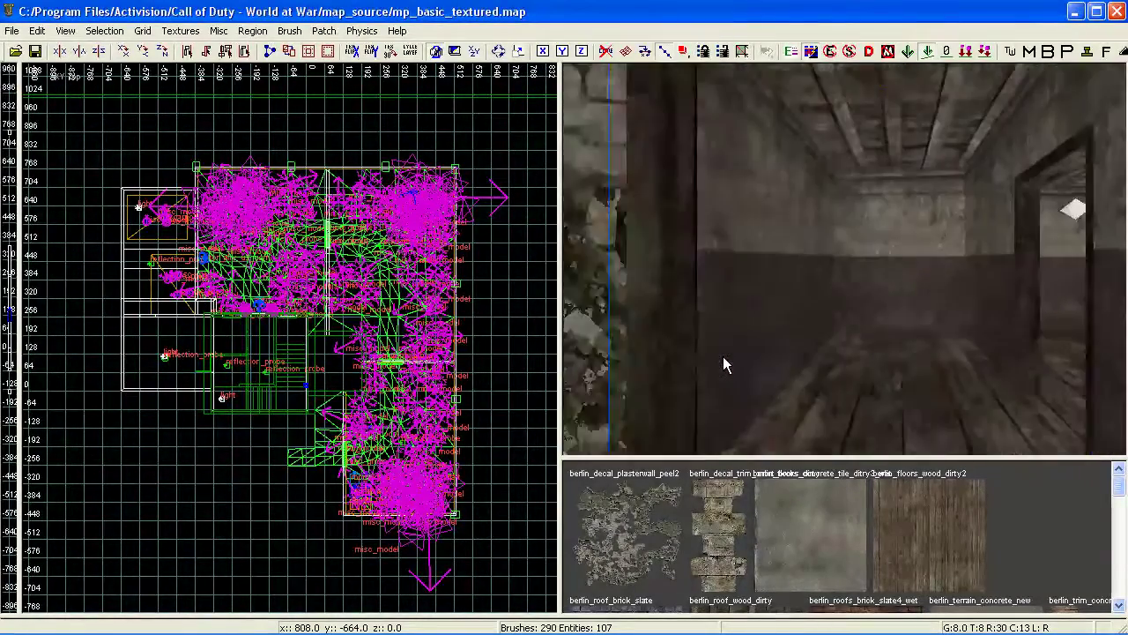
{"action": "key", "text": "Down"}
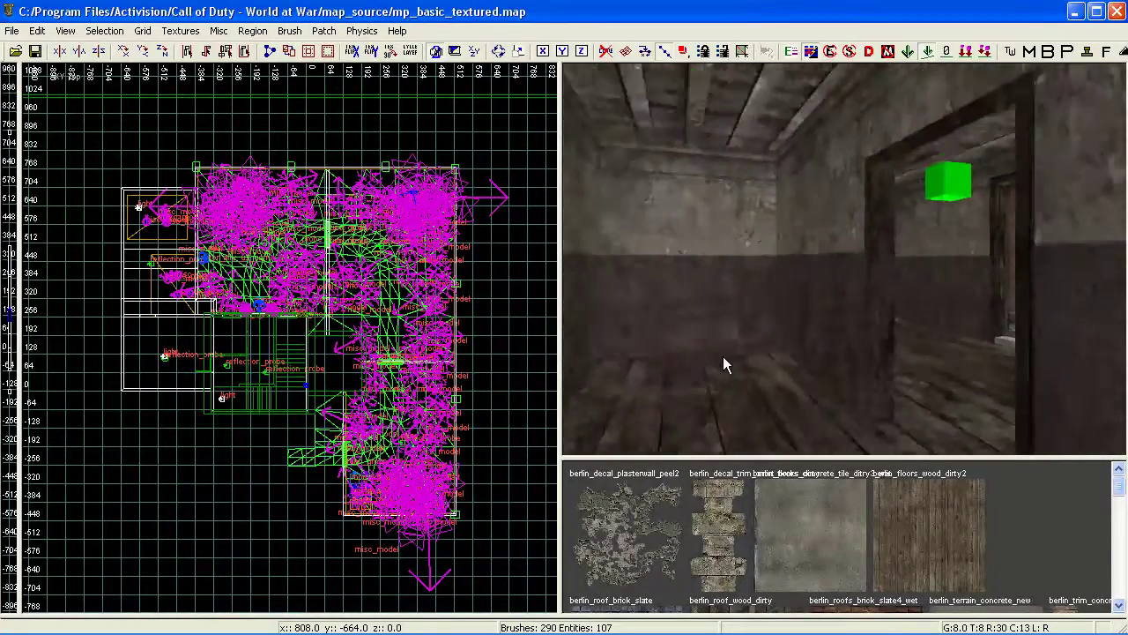
{"action": "right_click_drag", "start_coordinate": [725, 353], "coordinate": [721, 355], "text": "ctrl"}
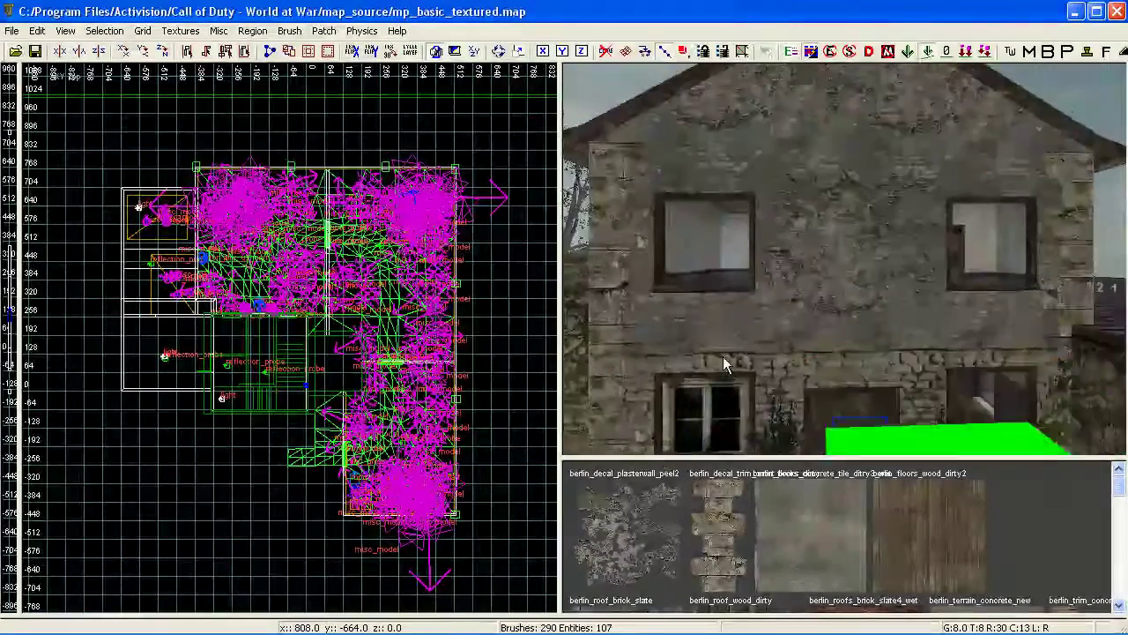
{"action": "key", "text": "Right"}
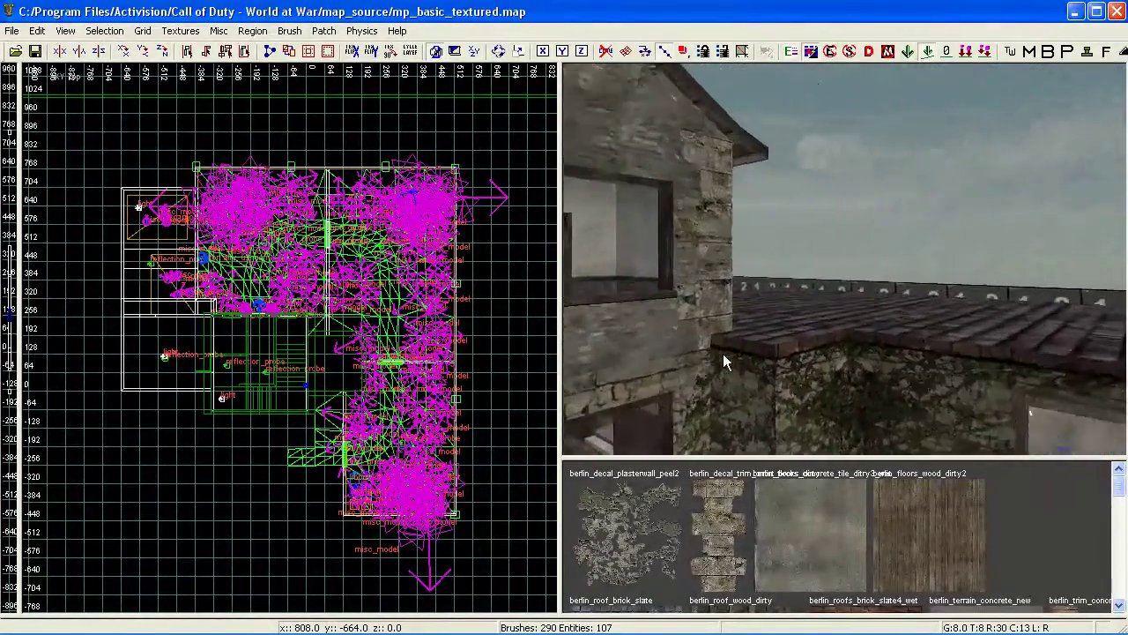
{"action": "key", "text": "Left"}
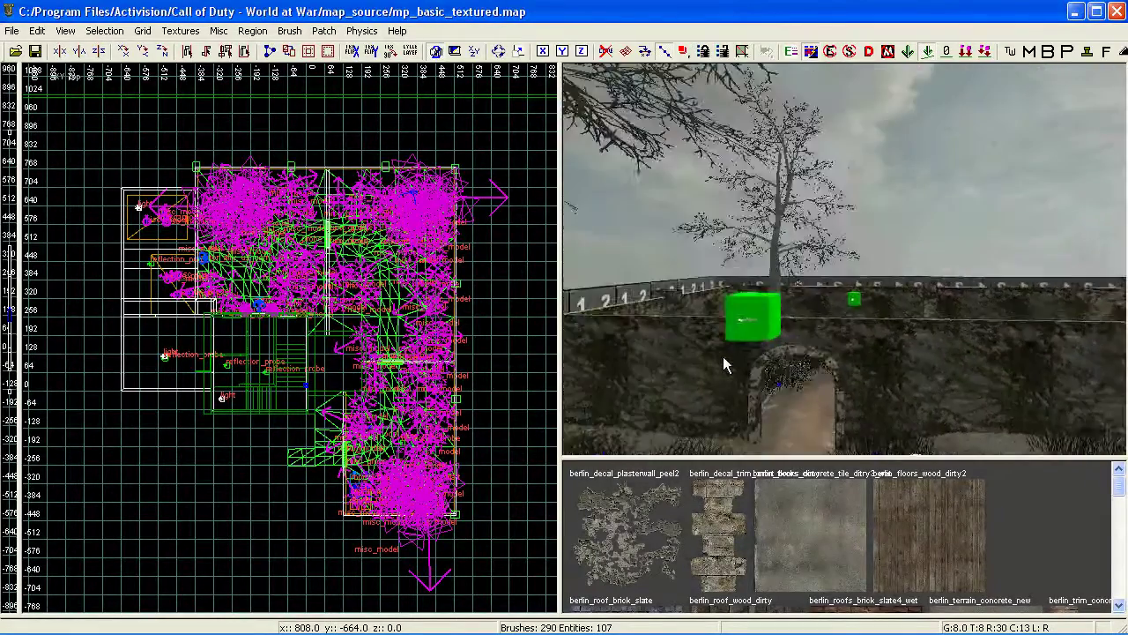
{"action": "key", "text": "Left"}
{"action": "key", "text": "Up"}
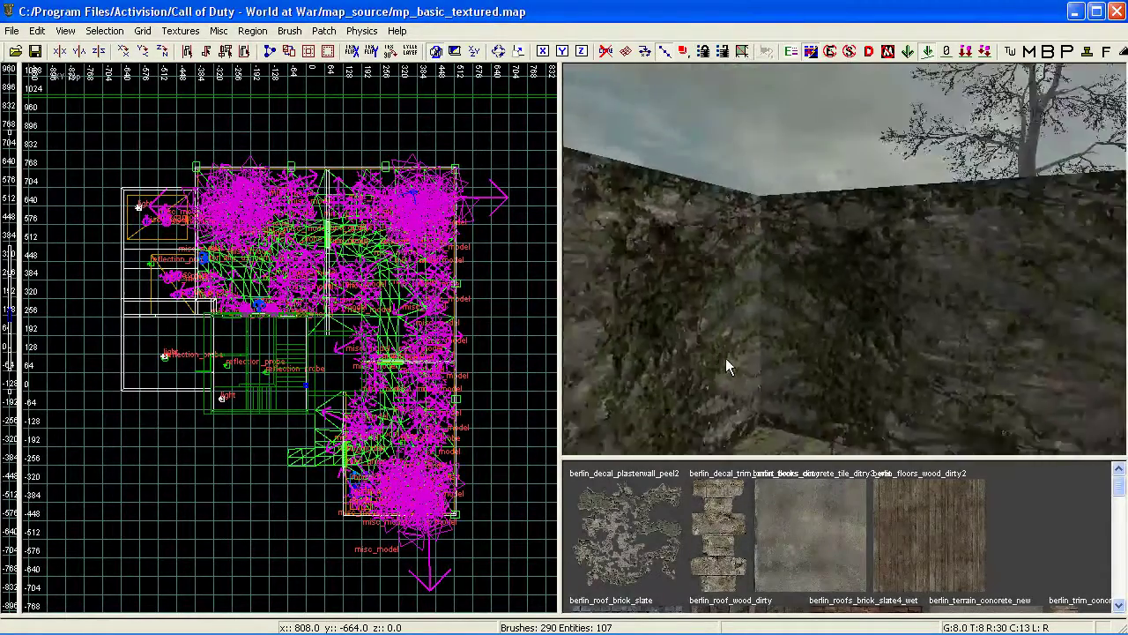
{"action": "key", "text": "Right"}
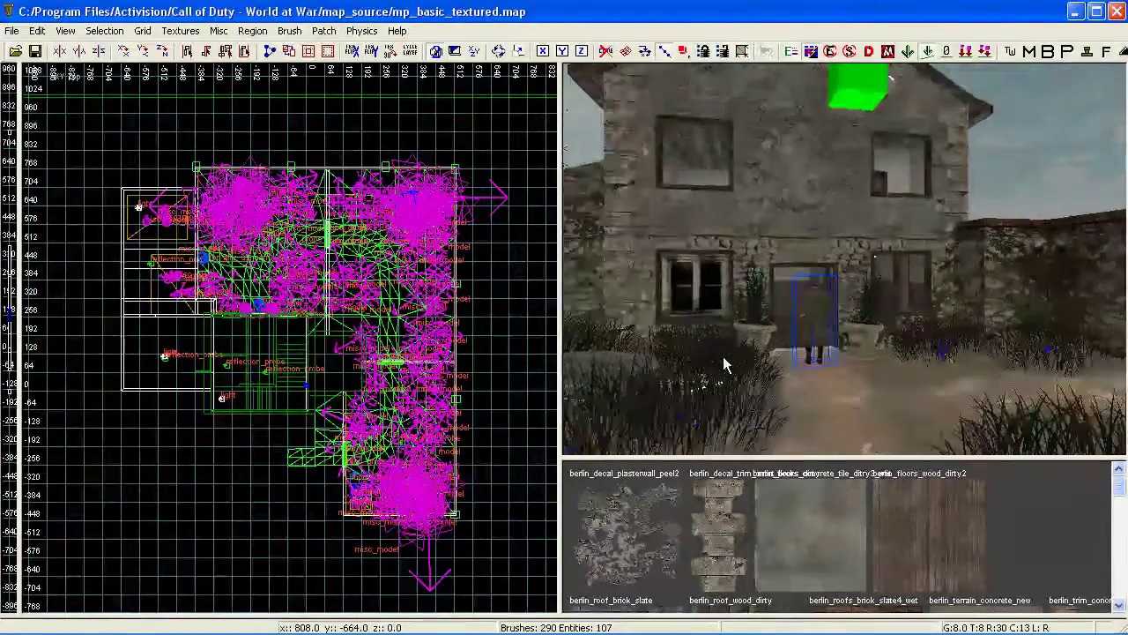
Examine the storage room with the barrels, the front yard and the house interior around the staircase.
{"action": "key", "text": "Up"}
{"action": "mouse_move", "coordinate": [723, 356]}
{"action": "right_mouse_down"}
{"action": "mouse_move", "coordinate": [712, 352]}
{"action": "mouse_move", "coordinate": [722, 356]}
{"action": "right_mouse_up"}
{"action": "key", "text": "Right"}
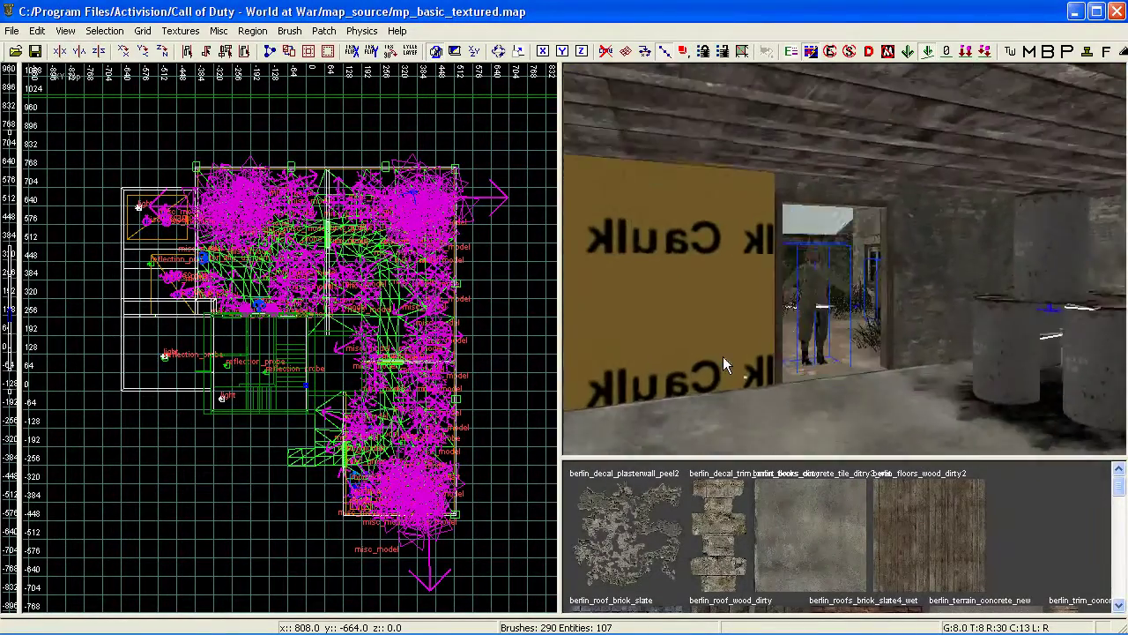
{"action": "key", "text": "Up"}
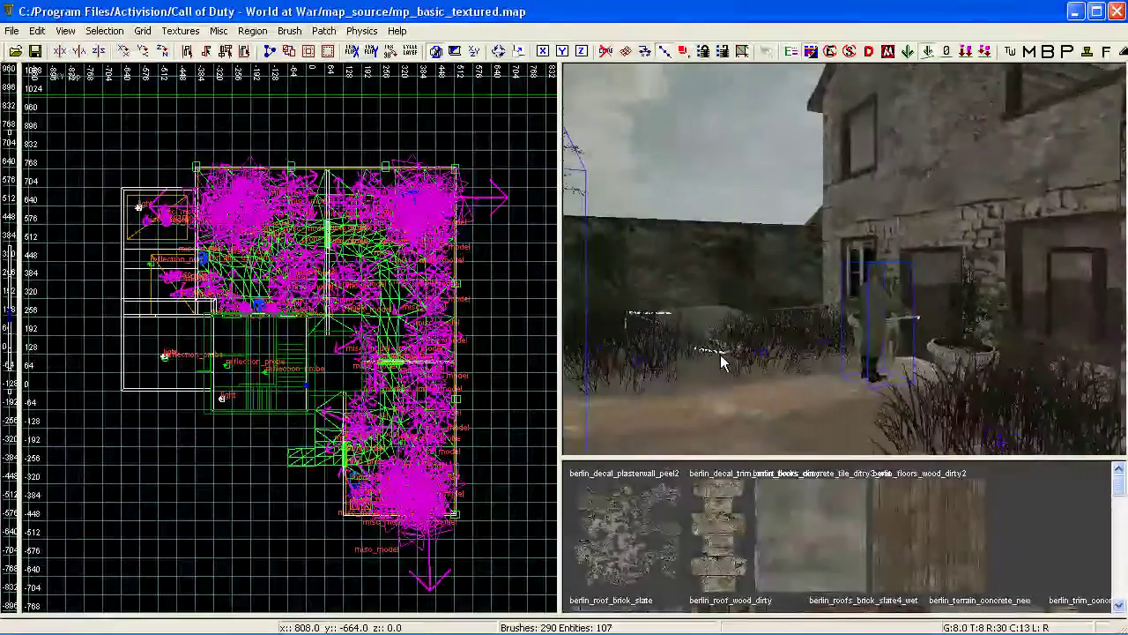
{"action": "key", "text": "Left"}
{"action": "key", "text": "Up"}
{"action": "key", "text": "Right"}
{"action": "key", "text": "Up"}
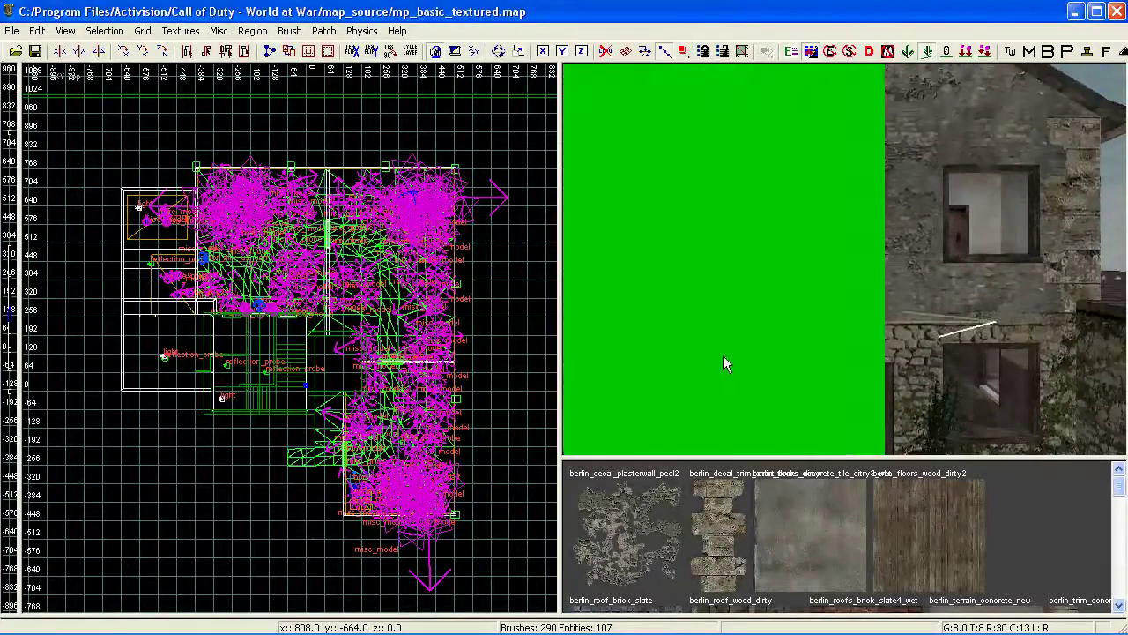
{"action": "key", "text": "Up"}
{"action": "key", "text": "Up"}
{"action": "key", "text": "Left"}
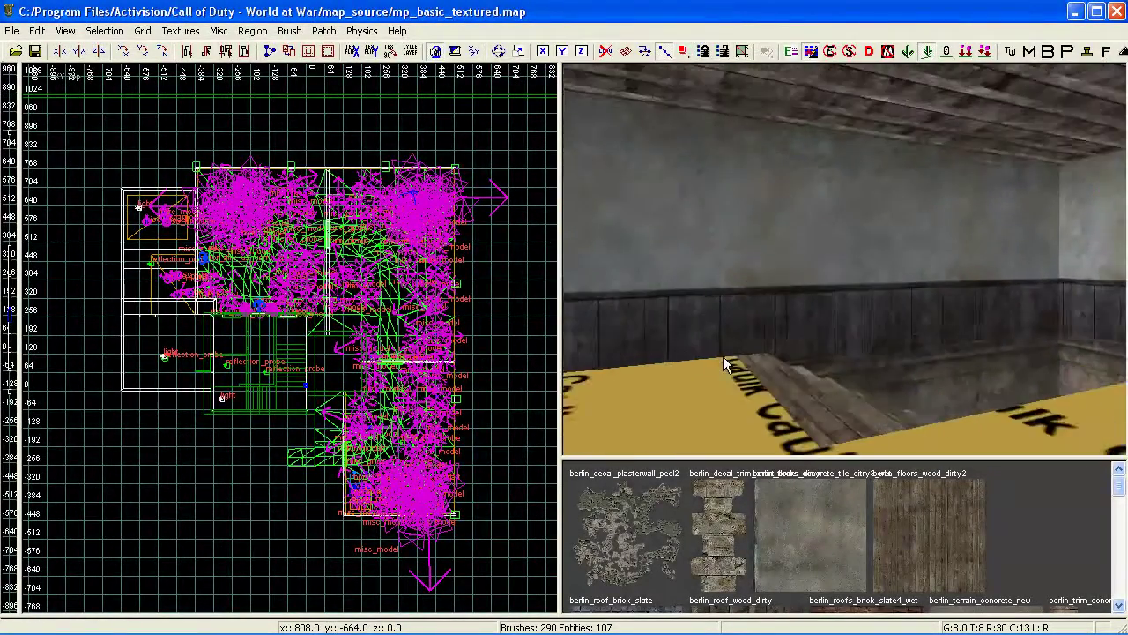
Walk the 3D view through the connected rooms and back out to the front yard to examine the route between them.
{"action": "key", "text": "Up"}
{"action": "key", "text": "Right"}
{"action": "key", "text": "Right"}
{"action": "key", "text": "Up"}
{"action": "key", "text": "Right"}
{"action": "key", "text": "Up"}
{"action": "key", "text": "Left"}
{"action": "key", "text": "Up"}
{"action": "key", "text": "Right"}
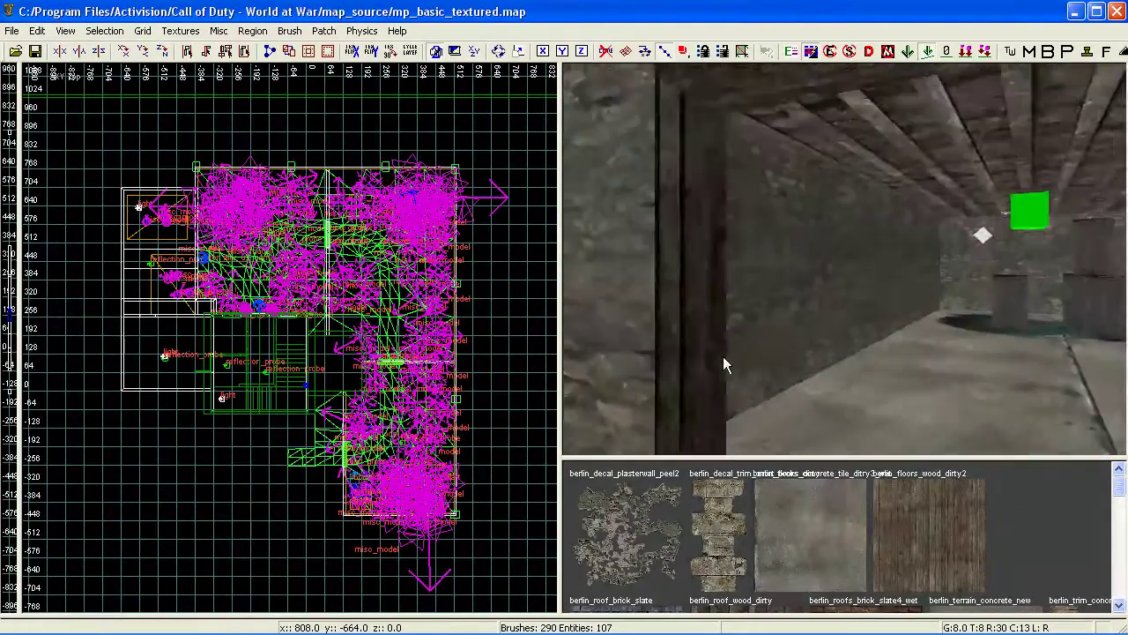
{"action": "key", "text": "Right"}
{"action": "key", "text": "Up"}
{"action": "key", "text": "Down"}
{"action": "key", "text": "Left"}
{"action": "key", "text": "Up"}
{"action": "key", "text": "Right"}
{"action": "key", "text": "Right"}
{"action": "key", "text": "Up"}
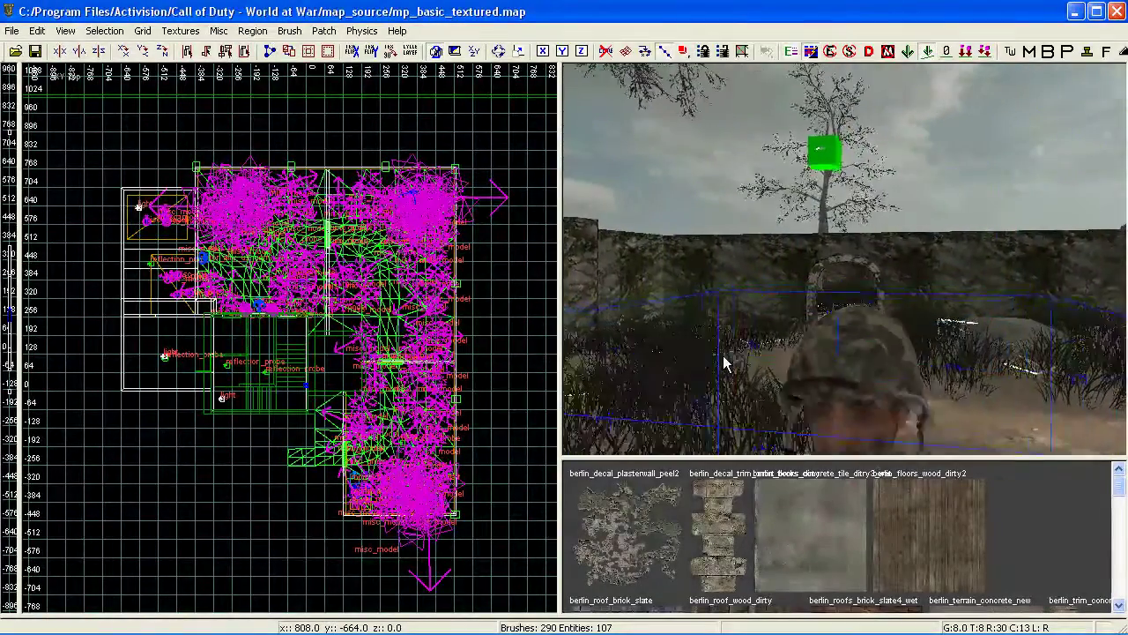
Examine the stone archways linking the walled garden areas and return to the front of the house.
{"action": "key", "text": "Up"}
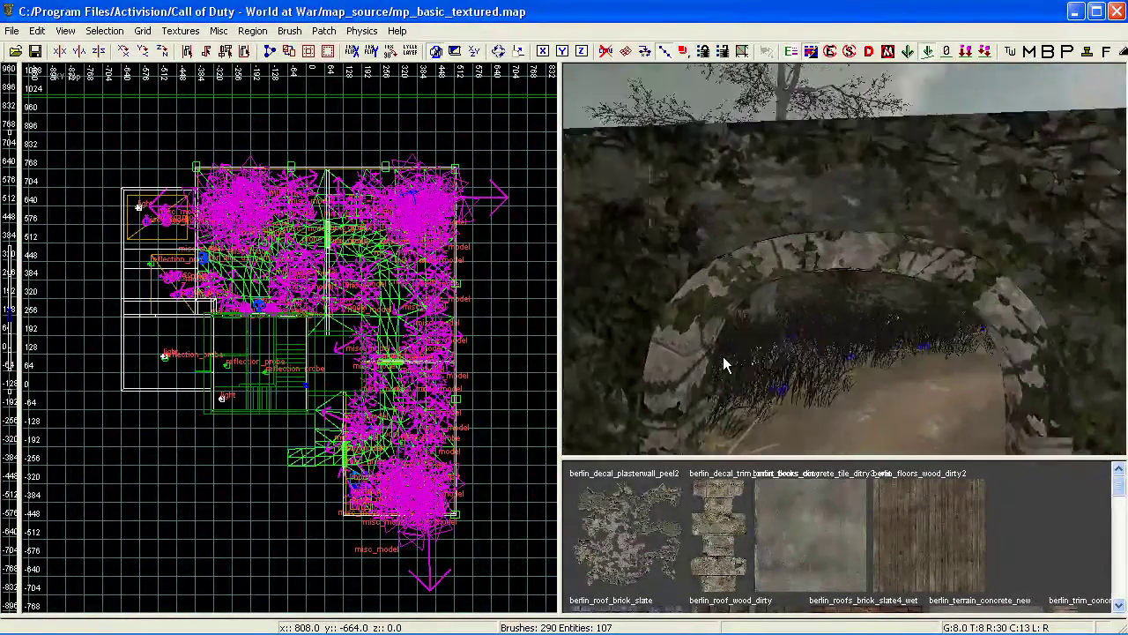
{"action": "key", "text": "Up"}
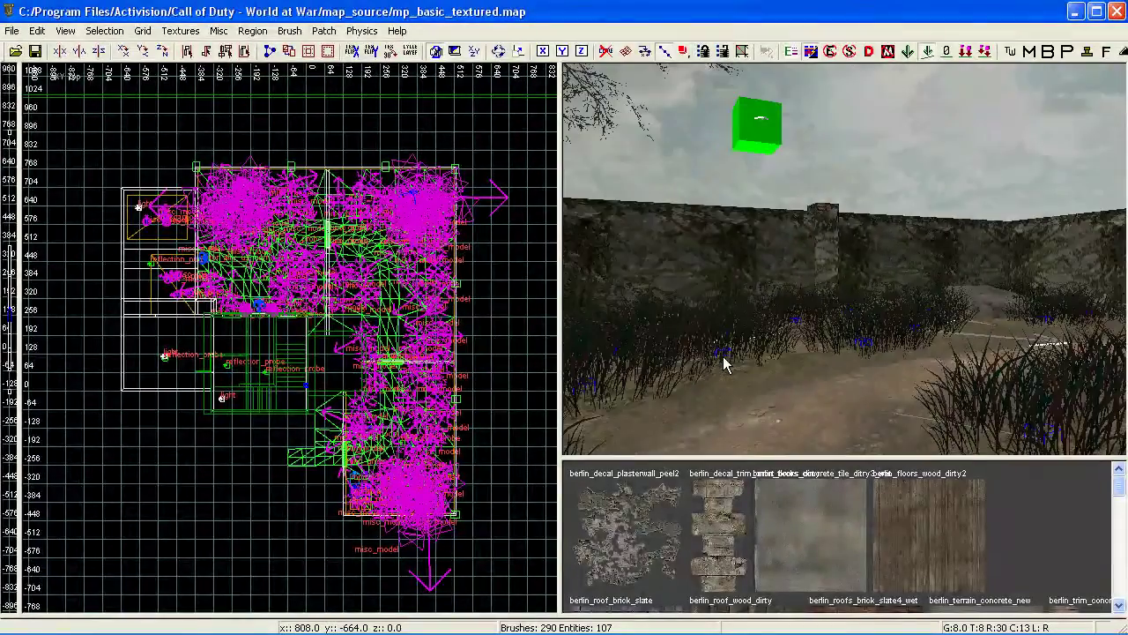
{"action": "key", "text": "Down"}
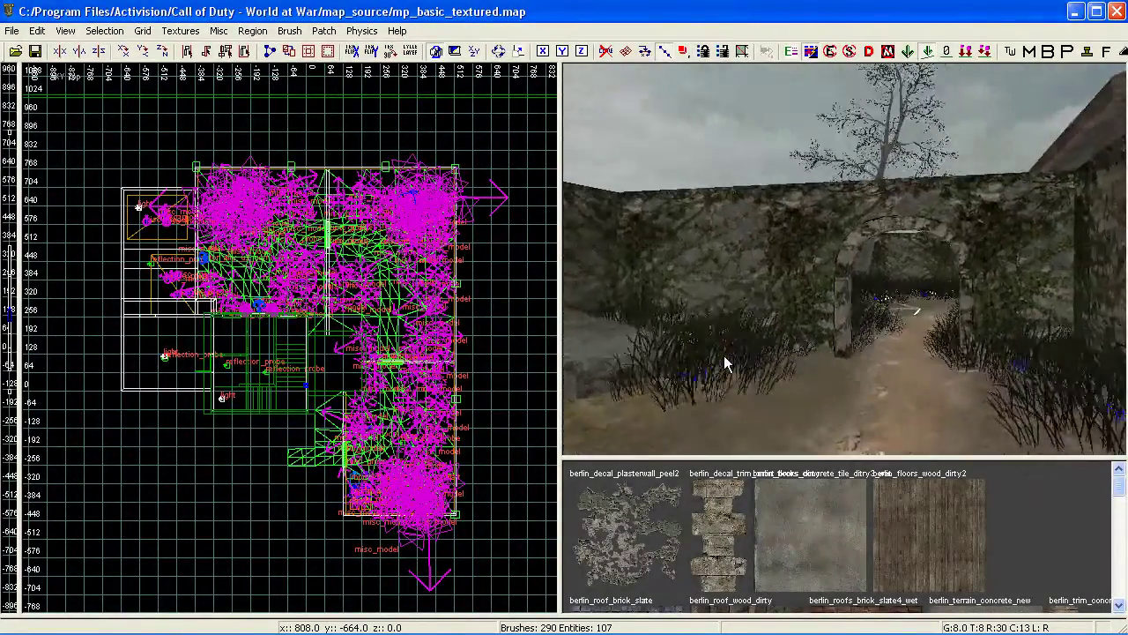
{"action": "key", "text": "Up"}
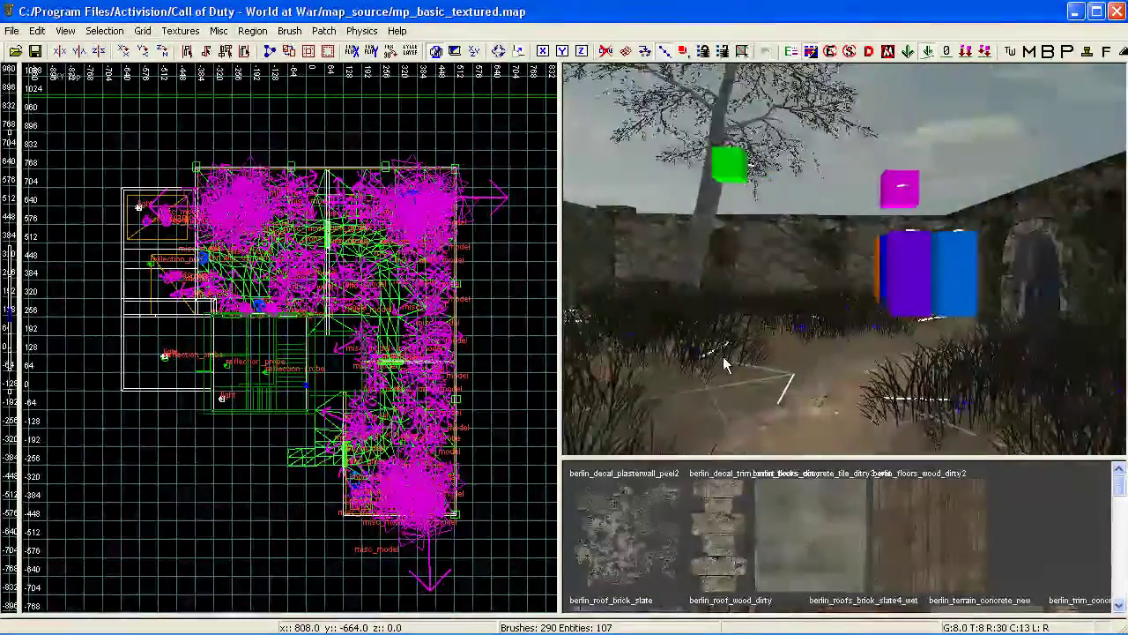
{"action": "key", "text": "Left"}
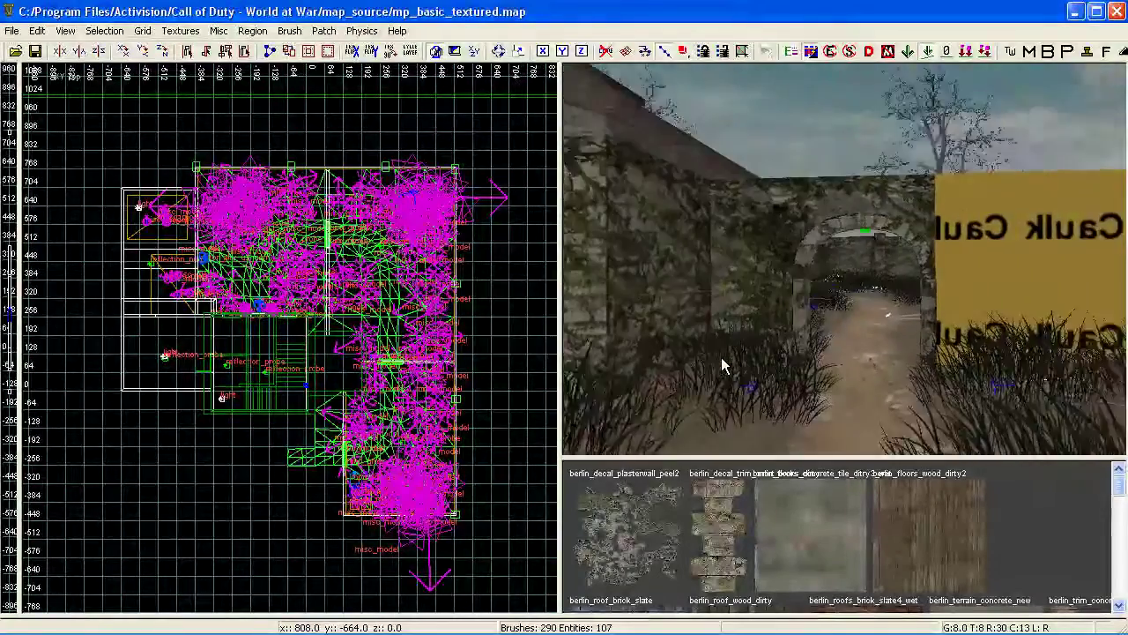
{"action": "key", "text": "Up"}
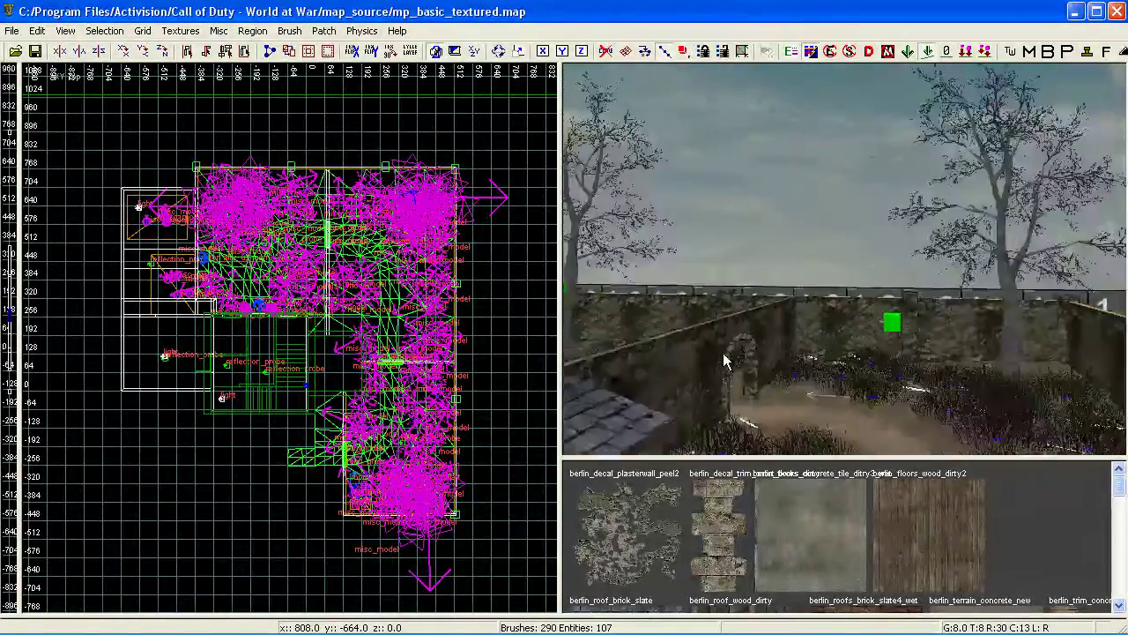
{"action": "key", "text": "Right"}
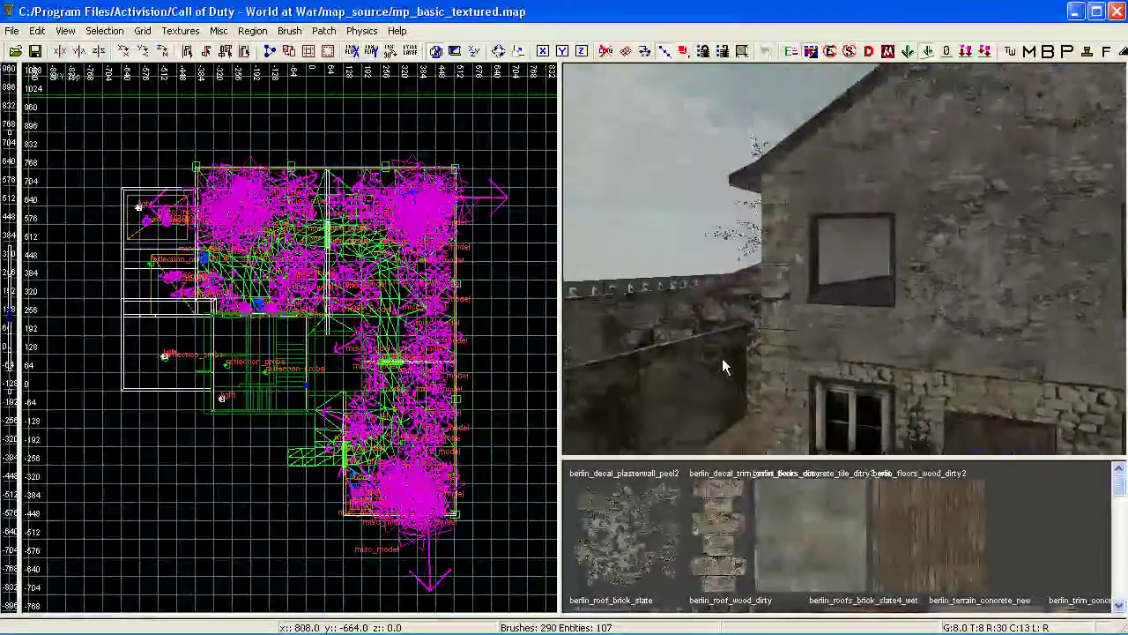
{"action": "key", "text": "Up"}
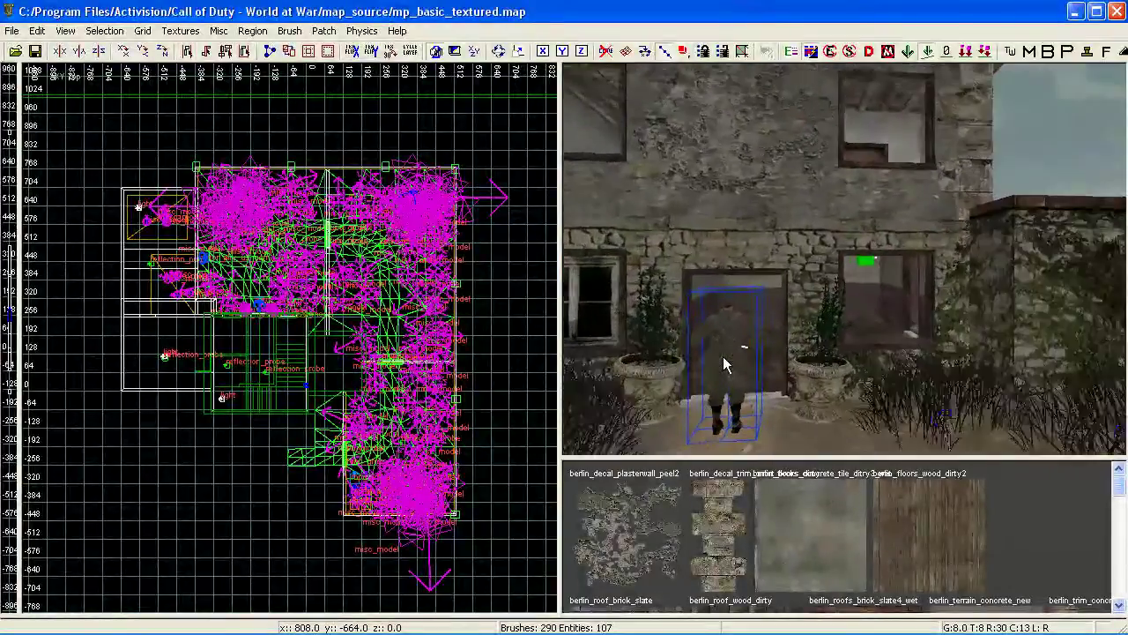
{"action": "key", "text": "Up"}
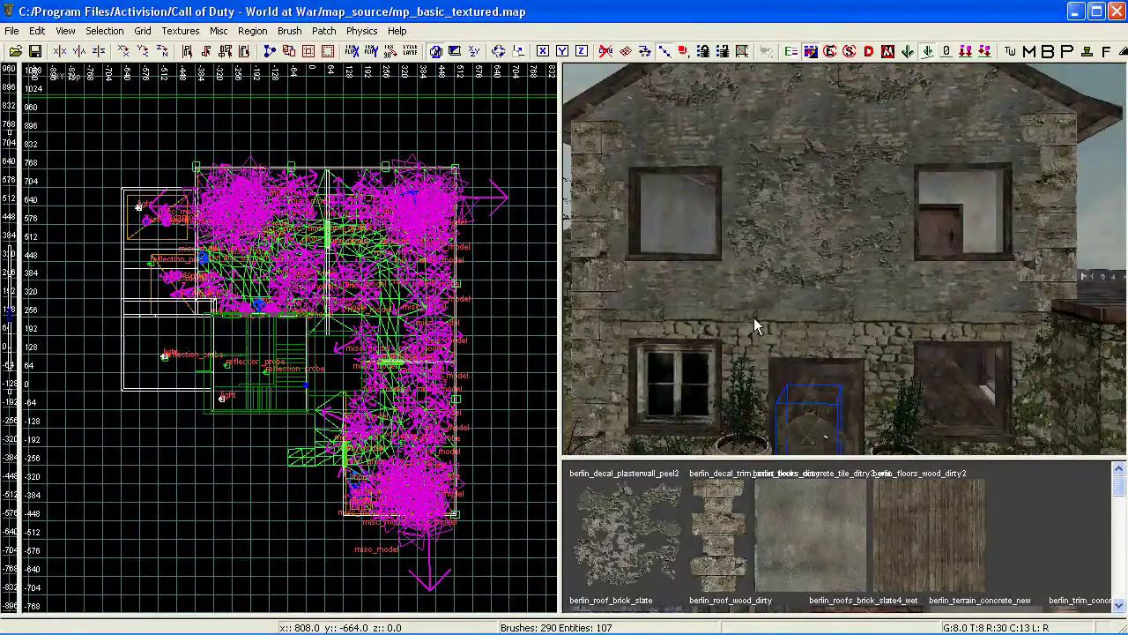
Select individual brushes around the upper window of the house front to examine how the wall is built, and clear the selection.
{"action": "key", "text": "Left"}
{"action": "key", "text": "Right"}
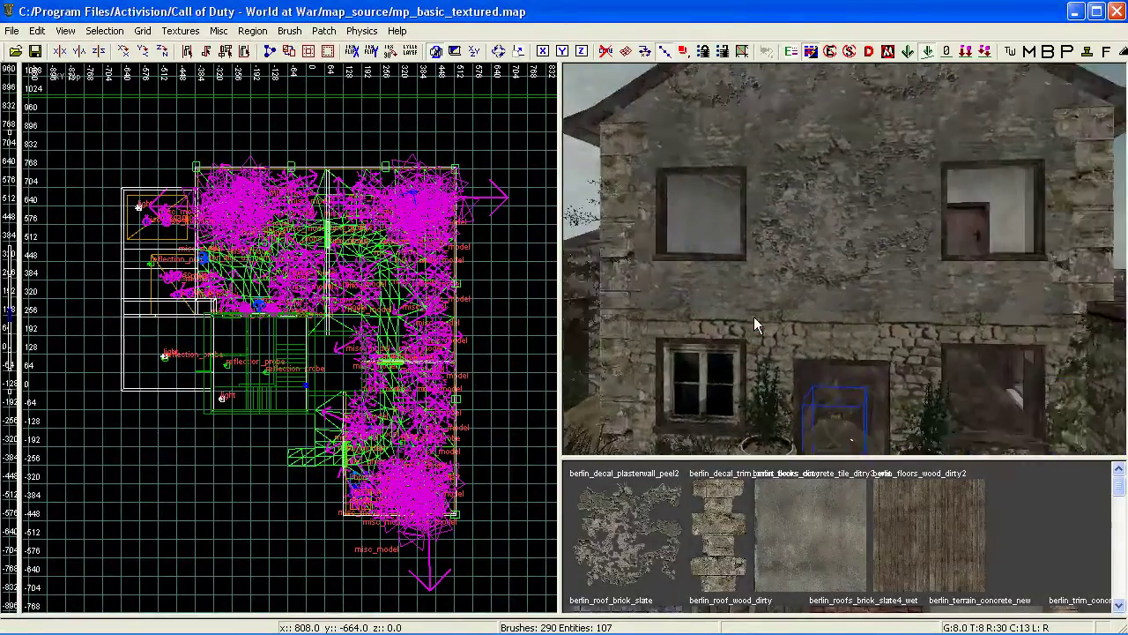
{"action": "key", "text": "Left"}
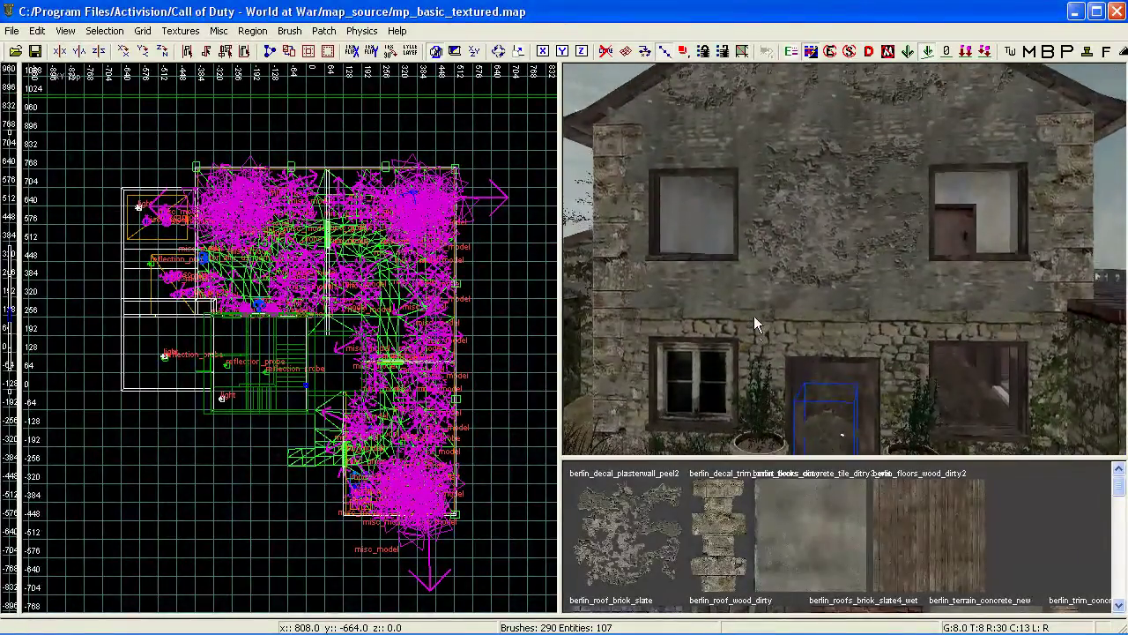
{"action": "key", "text": "z"}
{"action": "key", "text": "a"}
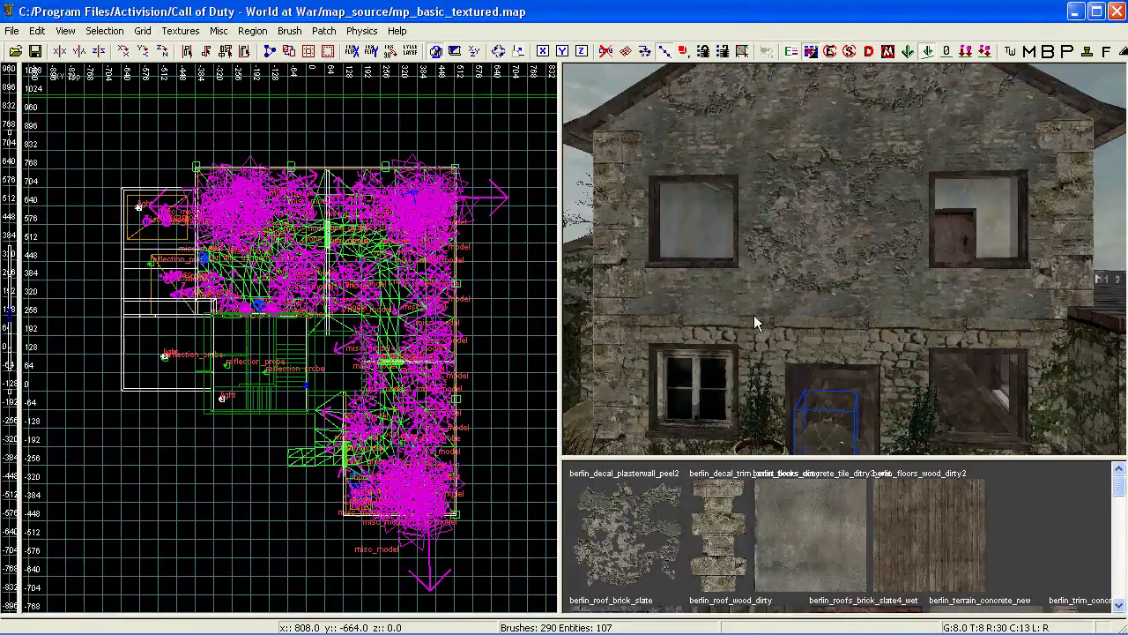
{"action": "key", "text": "z"}
{"action": "right_click_drag", "start_coordinate": [766, 318], "coordinate": [771, 310]}
{"action": "left_click", "coordinate": [873, 302], "text": "shift"}
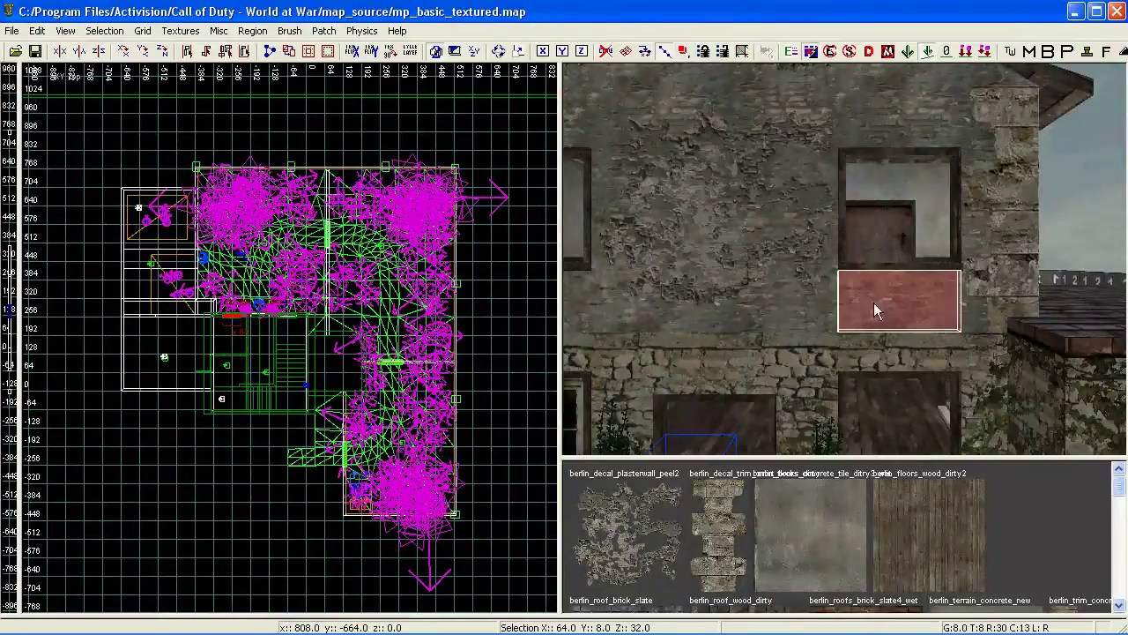
{"action": "left_click", "coordinate": [978, 225], "text": "shift"}
{"action": "left_click", "coordinate": [826, 306], "text": "shift"}
{"action": "mouse_move", "coordinate": [826, 306]}
{"action": "right_mouse_down"}
{"action": "mouse_move", "coordinate": [861, 308]}
{"action": "mouse_move", "coordinate": [859, 293]}
{"action": "mouse_move", "coordinate": [858, 313]}
{"action": "right_mouse_up"}
{"action": "key", "text": "Escape"}
Filter out Terrain, Curve and Detail geometry together with Entities and Lights so they are hidden from the views.
{"action": "key", "text": "f"}
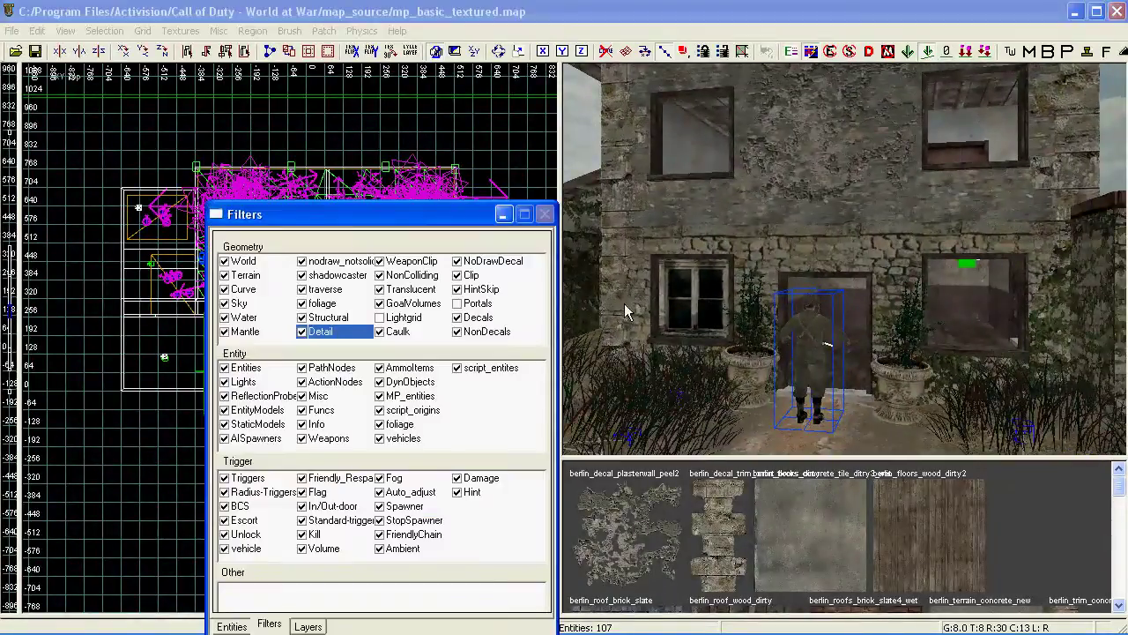
{"action": "left_click", "coordinate": [238, 278]}
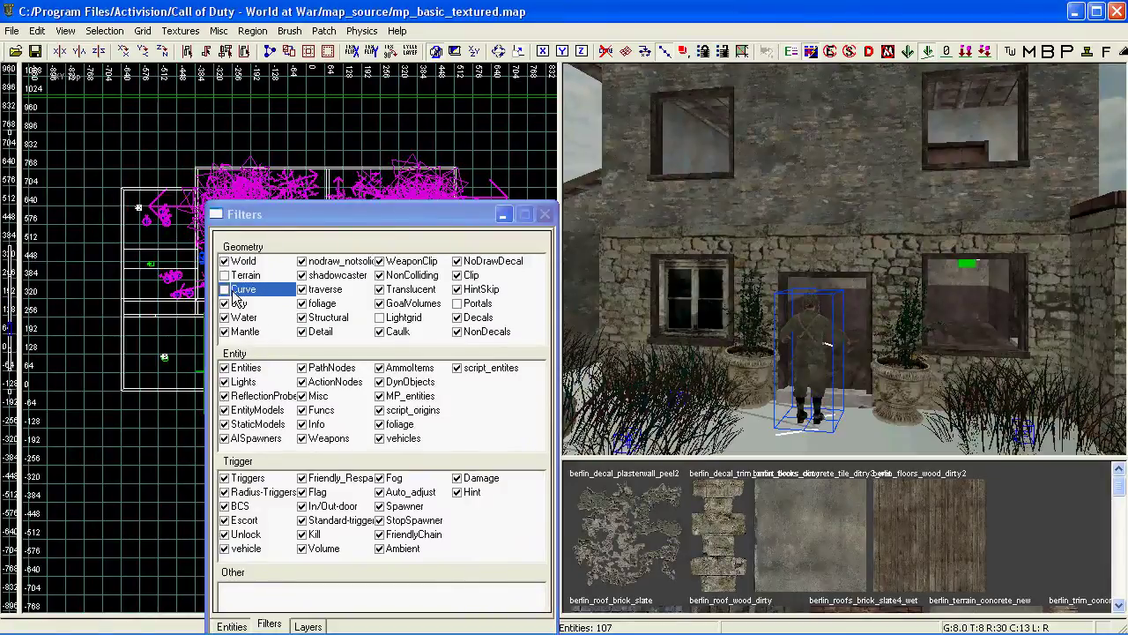
{"action": "left_click", "coordinate": [302, 333]}
{"action": "left_click", "coordinate": [224, 367]}
{"action": "left_click", "coordinate": [224, 382]}
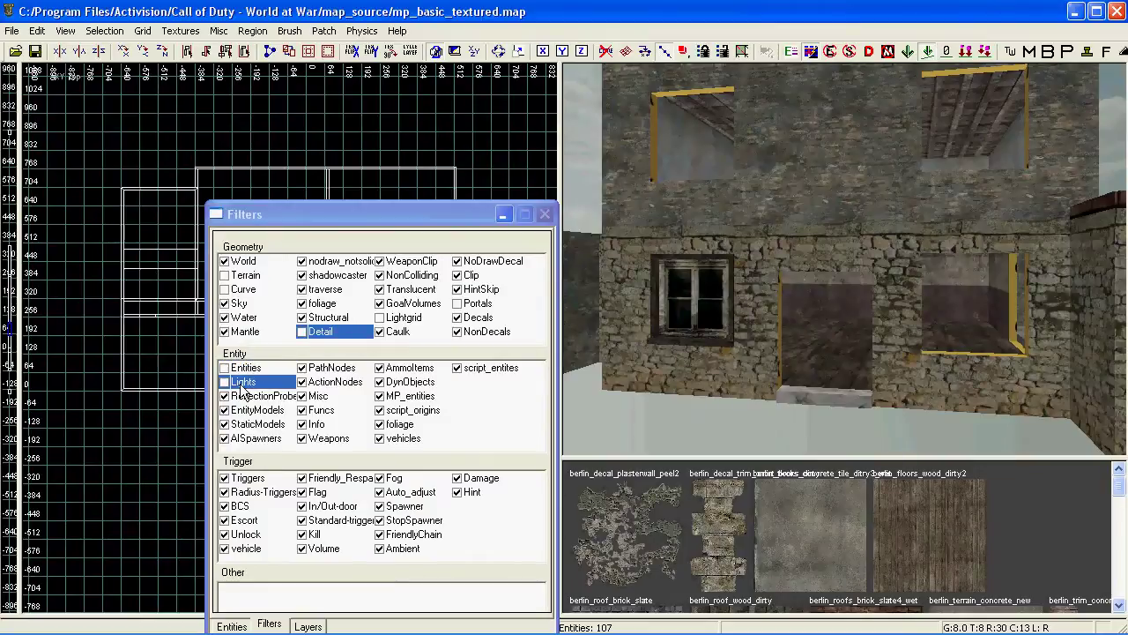
{"action": "key", "text": "f"}
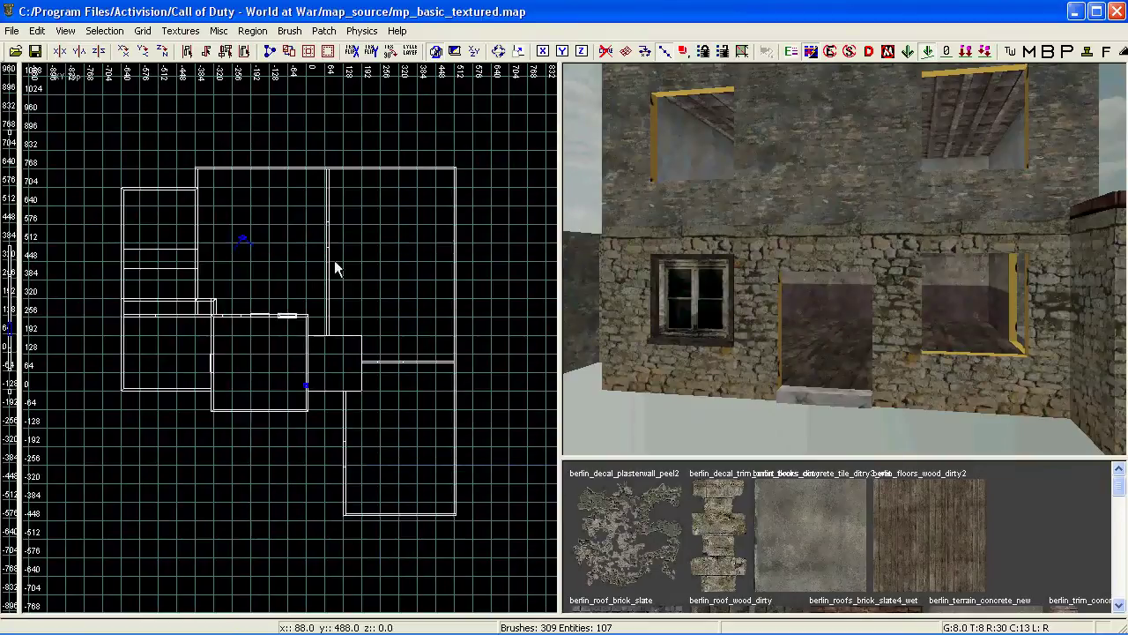
Select the structural walls and floor of the house interior to examine its sealed shell, and clear the selection.
{"action": "scroll", "coordinate": [273, 331], "scroll_direction": "up", "scroll_amount": 5}
{"action": "scroll", "coordinate": [273, 331], "scroll_direction": "down", "scroll_amount": 4}
{"action": "scroll", "coordinate": [274, 331], "scroll_direction": "up", "scroll_amount": 1}
{"action": "scroll", "coordinate": [273, 332], "scroll_direction": "down", "scroll_amount": 1}
{"action": "scroll", "coordinate": [739, 320], "scroll_direction": "up", "scroll_amount": 3}
{"action": "right_click_drag", "start_coordinate": [738, 320], "coordinate": [740, 323]}
{"action": "left_click", "coordinate": [732, 188], "text": "shift"}
{"action": "left_click", "coordinate": [837, 247], "text": "shift"}
{"action": "left_click", "coordinate": [997, 280], "text": "shift"}
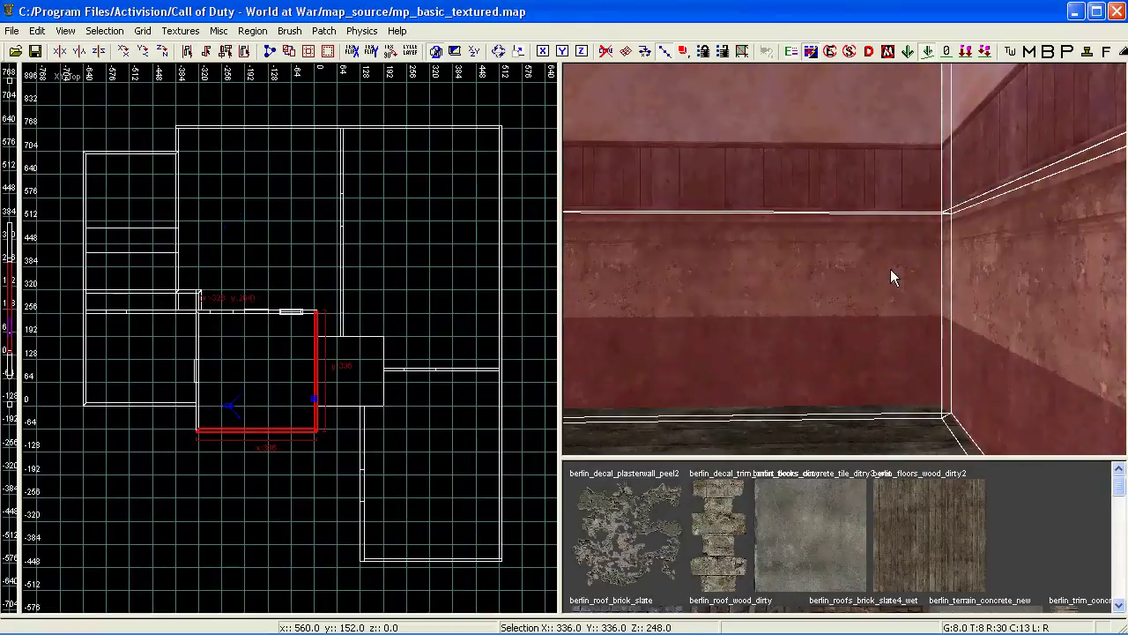
{"action": "right_click_drag", "start_coordinate": [906, 260], "coordinate": [905, 266], "text": "ctrl"}
{"action": "left_click", "coordinate": [873, 377], "text": "shift"}
{"action": "mouse_move", "coordinate": [873, 367]}
{"action": "right_mouse_down", "text": "ctrl"}
{"action": "mouse_move", "coordinate": [856, 347]}
{"action": "mouse_move", "coordinate": [864, 331]}
{"action": "mouse_move", "coordinate": [753, 257]}
{"action": "right_mouse_up", "text": "ctrl"}
{"action": "left_click", "coordinate": [859, 348], "text": "shift"}
{"action": "key", "text": "Escape"}
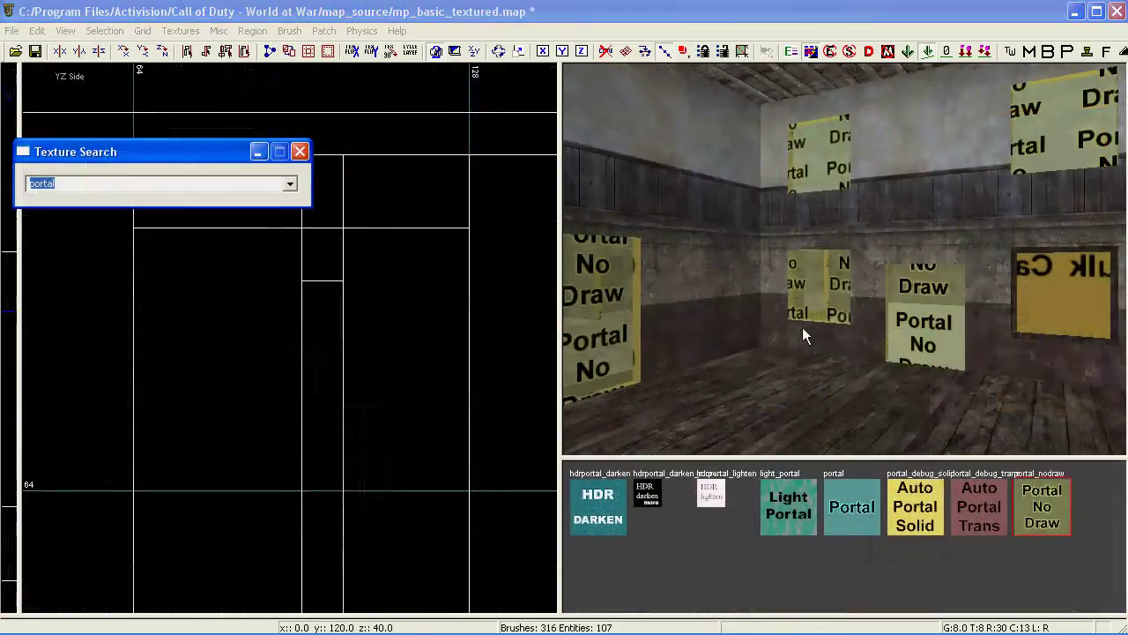
Select the portal_nodraw brushes in the windows and doorway from inside the house to examine them, and clear the selection.
{"action": "right_click_drag", "start_coordinate": [810, 327], "coordinate": [810, 327]}
{"action": "left_click", "coordinate": [624, 302], "text": "shift"}
{"action": "left_click", "coordinate": [823, 283], "text": "shift"}
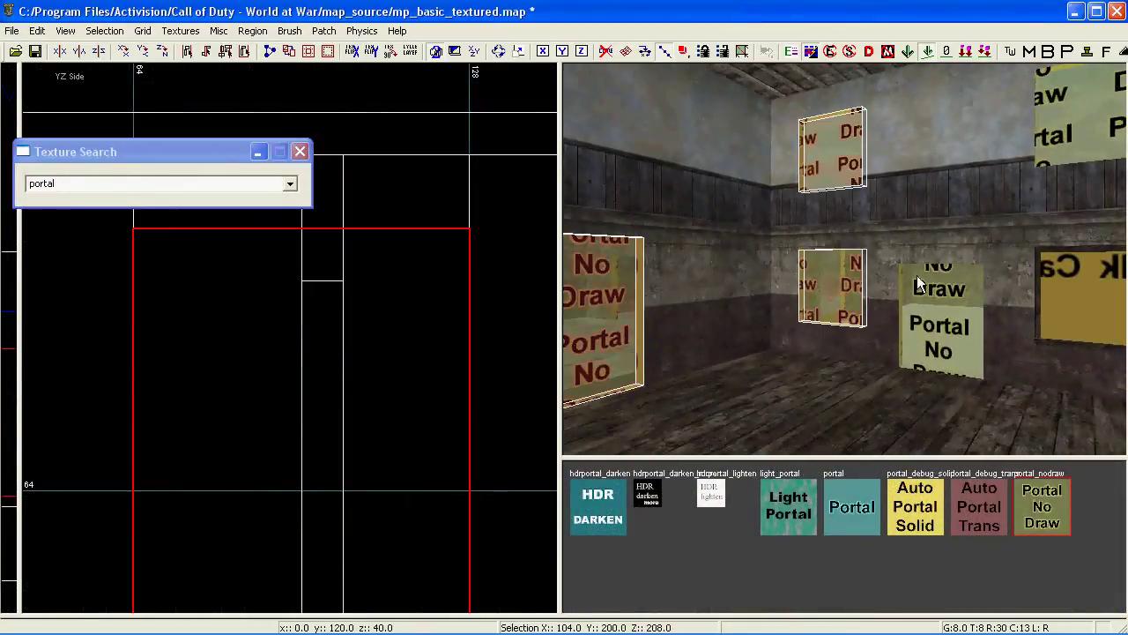
{"action": "mouse_move", "coordinate": [1005, 261]}
{"action": "right_mouse_down"}
{"action": "mouse_move", "coordinate": [993, 258]}
{"action": "mouse_move", "coordinate": [1009, 262]}
{"action": "right_mouse_up"}
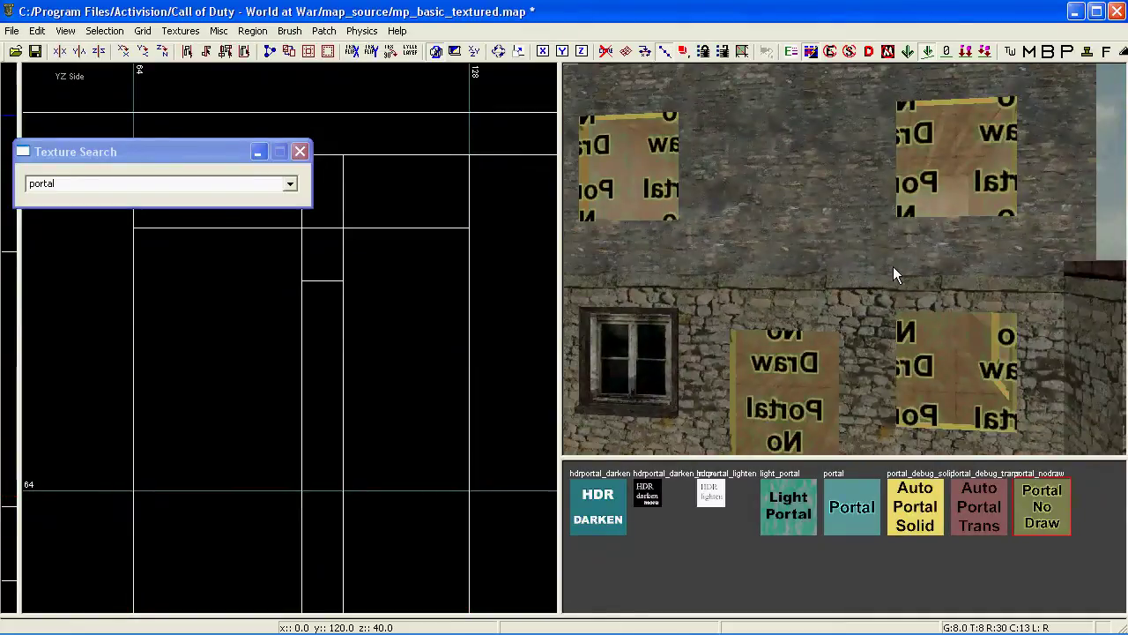
Apply the portal texture to the outward faces of the door and window portal brushes on the house front, and save the map.
{"action": "key", "text": "Down"}
{"action": "left_click", "coordinate": [864, 352], "text": "shift"}
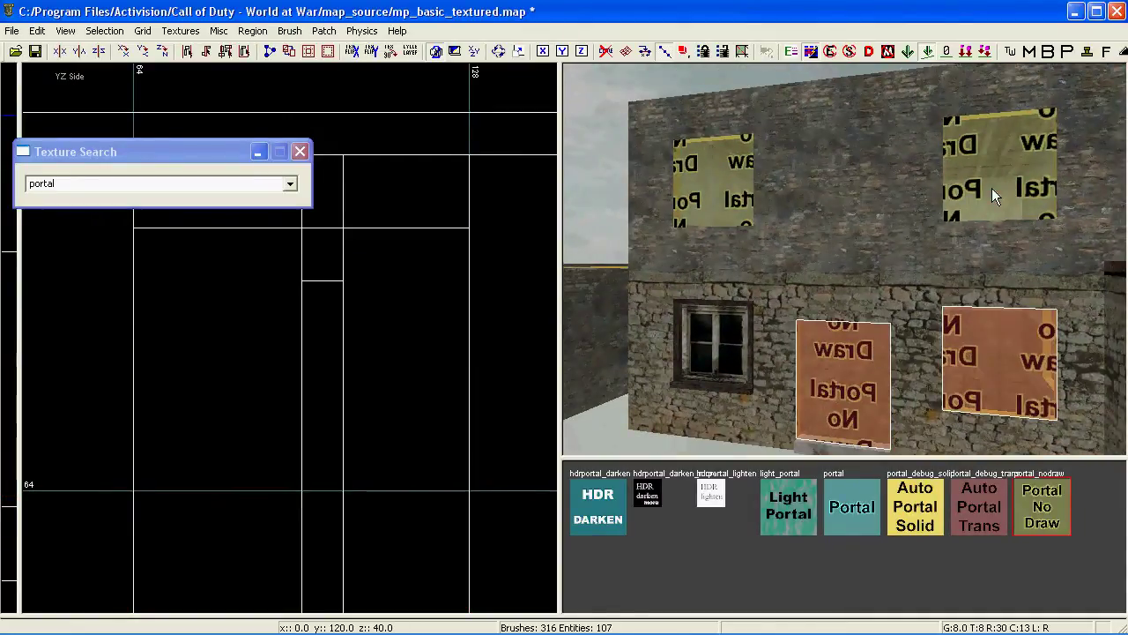
{"action": "left_click", "coordinate": [735, 181], "text": "shift"}
{"action": "mouse_move", "coordinate": [840, 218]}
{"action": "right_mouse_down"}
{"action": "mouse_move", "coordinate": [853, 218]}
{"action": "mouse_move", "coordinate": [840, 216]}
{"action": "mouse_move", "coordinate": [861, 291]}
{"action": "right_mouse_up"}
{"action": "left_click", "coordinate": [840, 216], "text": "shift"}
{"action": "right_click", "coordinate": [861, 291]}
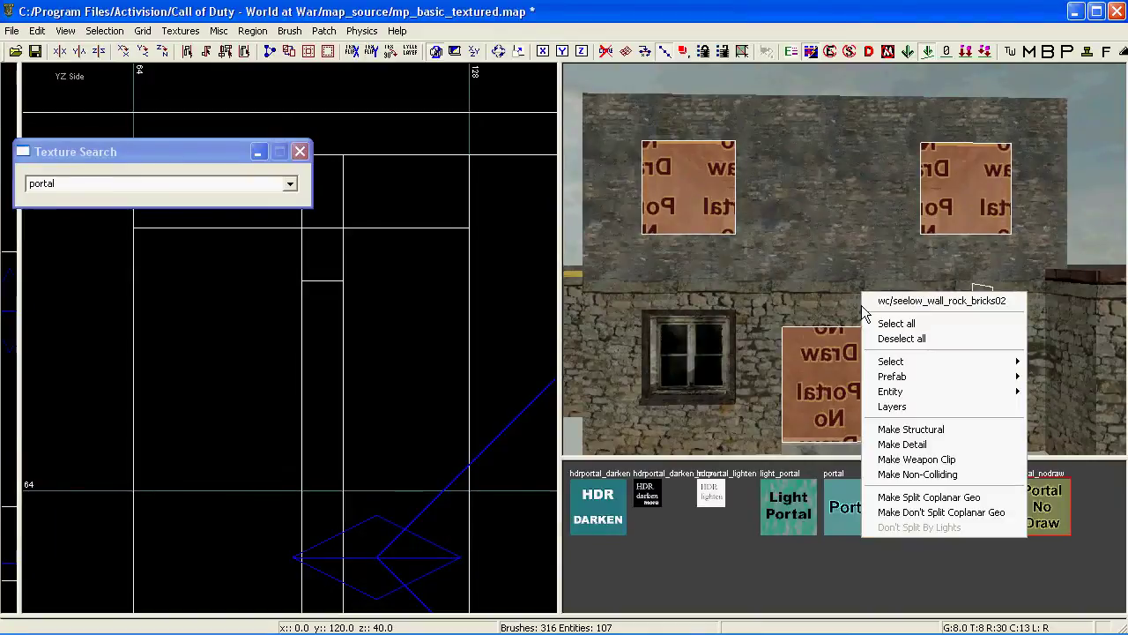
{"action": "left_click", "coordinate": [809, 301]}
{"action": "mouse_move", "coordinate": [809, 301]}
{"action": "right_mouse_down"}
{"action": "mouse_move", "coordinate": [809, 291]}
{"action": "mouse_move", "coordinate": [841, 321]}
{"action": "mouse_move", "coordinate": [742, 316]}
{"action": "right_mouse_up"}
{"action": "key", "text": "Escape"}
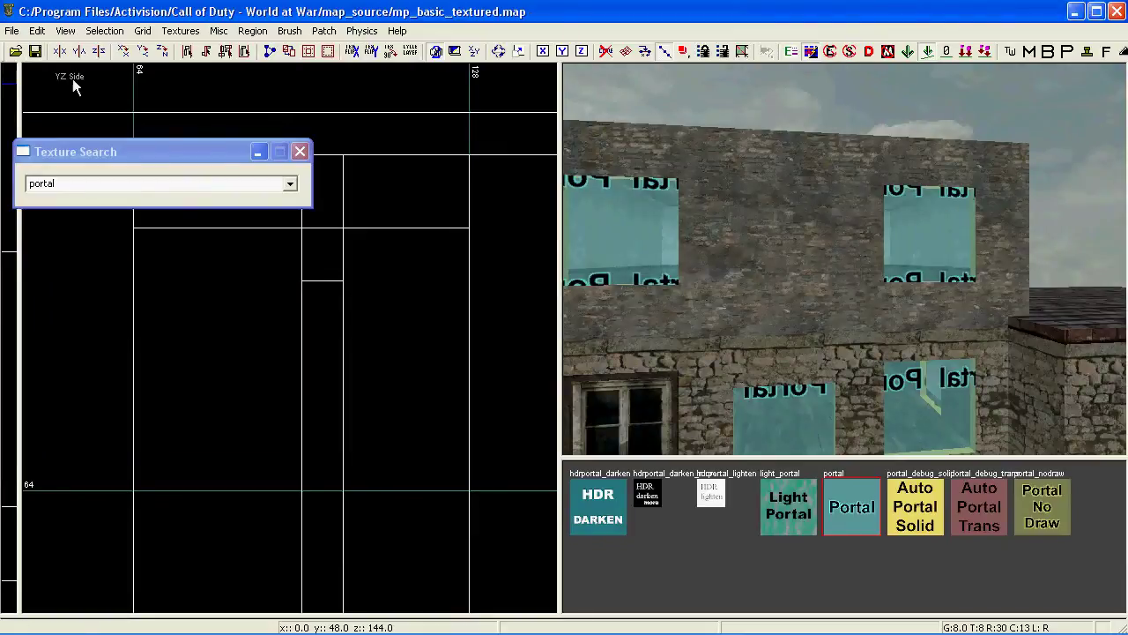
Switch to the Launcher, compile the BSP of mp_basic_textured, review the compile log and return to the map editor.
{"action": "mouse_move", "coordinate": [449, 631]}
{"action": "left_click", "coordinate": [388, 622]}
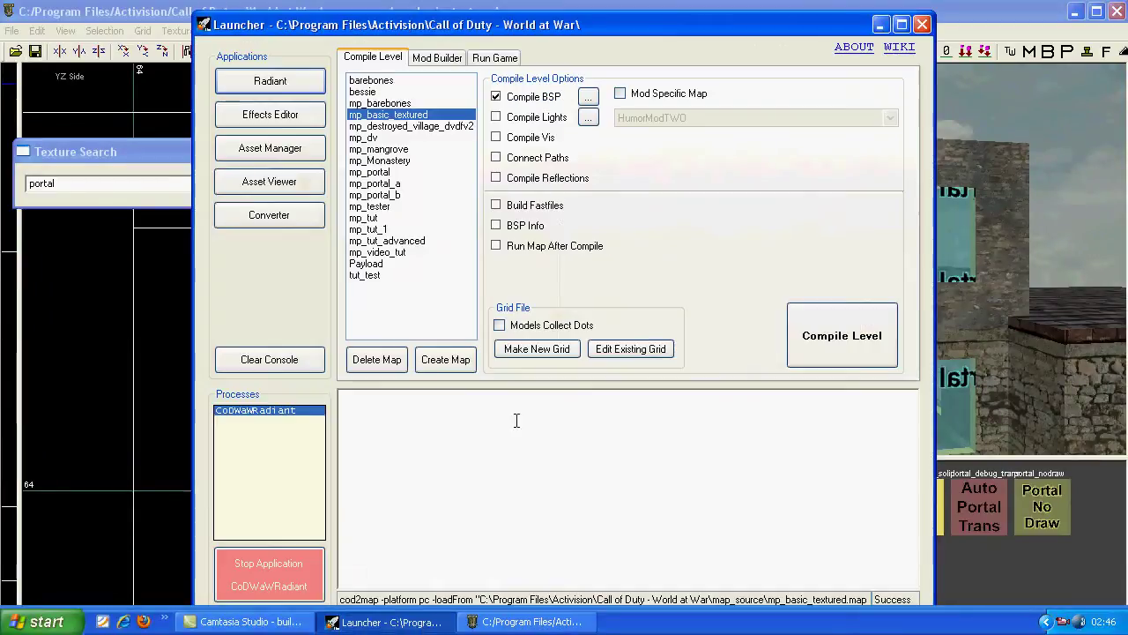
{"action": "left_click", "coordinate": [798, 344]}
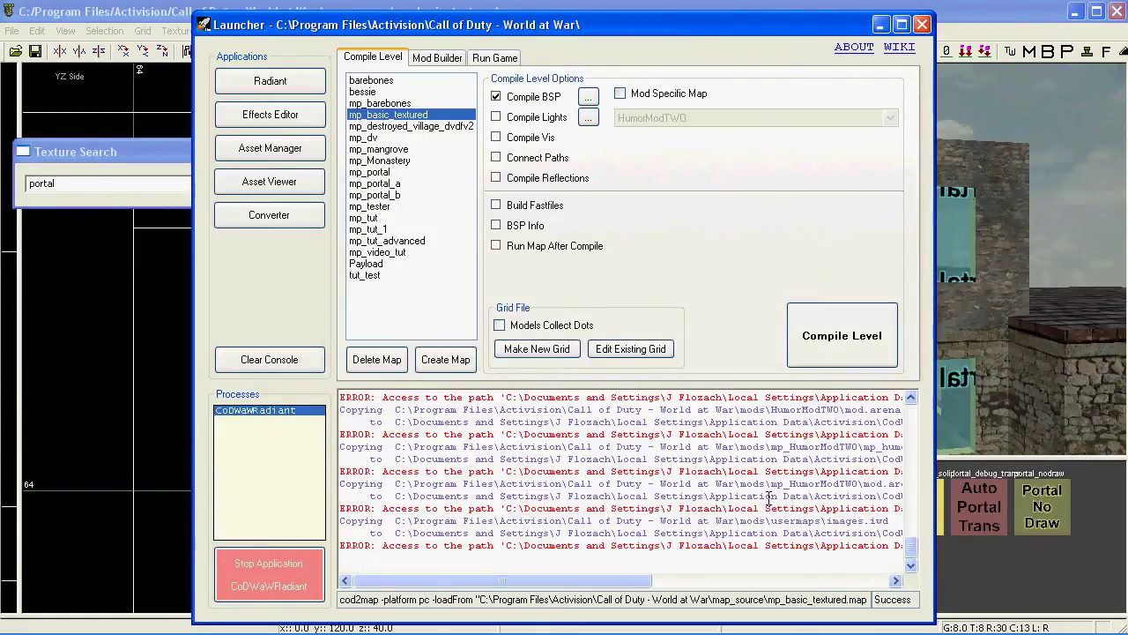
{"action": "scroll", "coordinate": [769, 498], "scroll_direction": "up", "scroll_amount": 10}
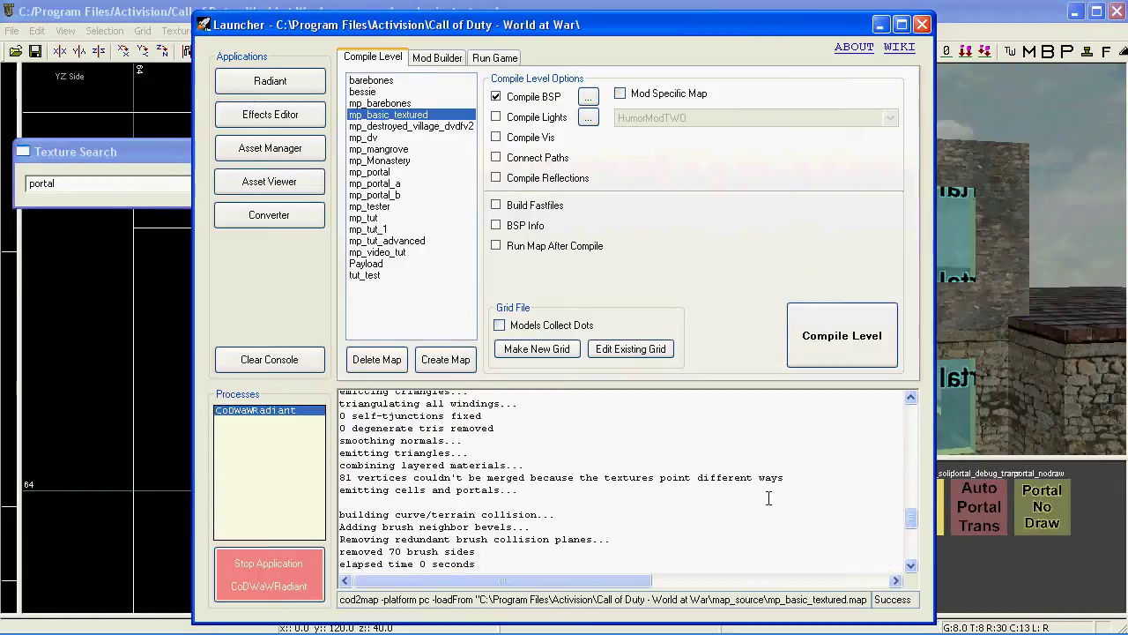
{"action": "scroll", "coordinate": [768, 498], "scroll_direction": "up", "scroll_amount": 4}
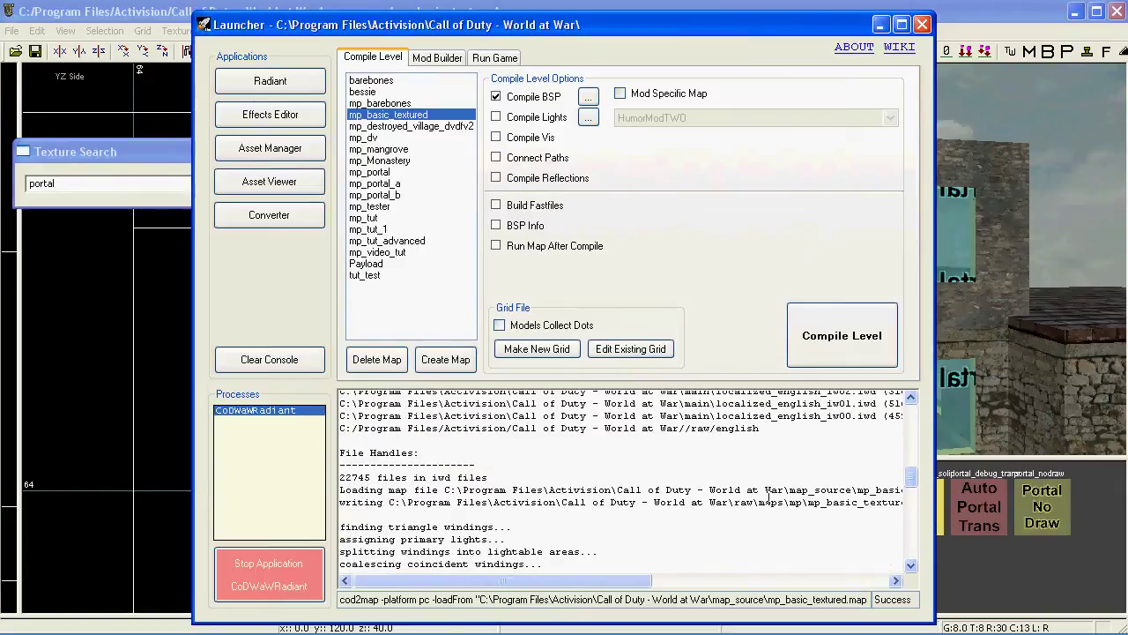
{"action": "left_click", "coordinate": [983, 345]}
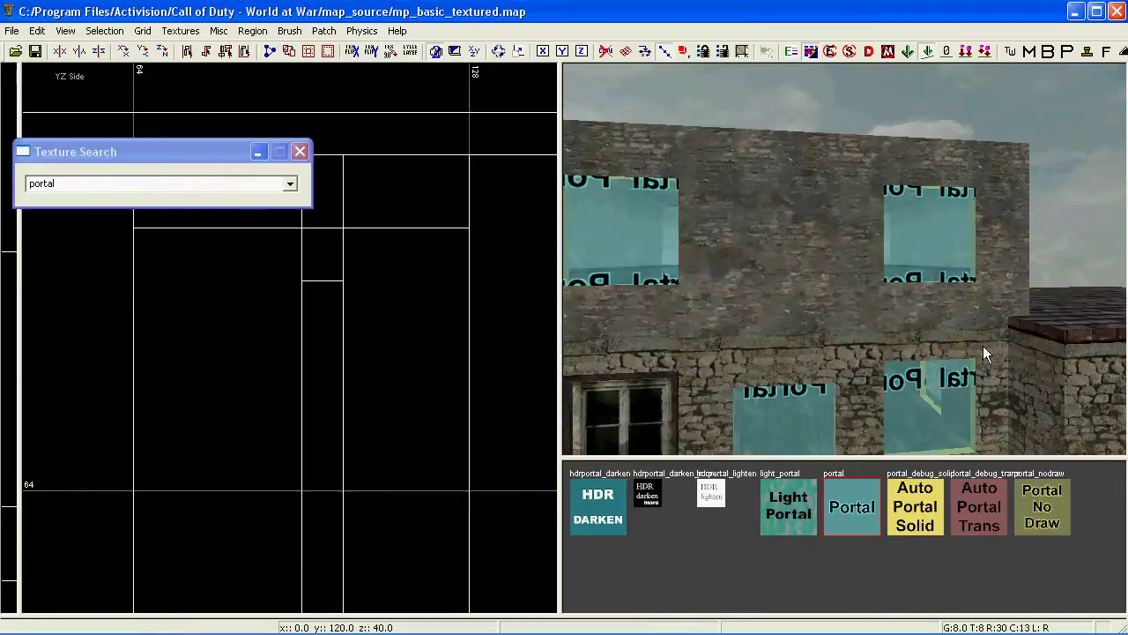
Select the stone wall brushes framing the doorway between the two connected rooms.
{"action": "key", "text": "Up"}
{"action": "key", "text": "Right"}
{"action": "key", "text": "c"}
{"action": "mouse_move", "coordinate": [919, 359]}
{"action": "right_mouse_down"}
{"action": "mouse_move", "coordinate": [916, 348]}
{"action": "mouse_move", "coordinate": [918, 358]}
{"action": "right_mouse_up"}
{"action": "left_click", "coordinate": [835, 278], "text": "shift"}
{"action": "left_click", "coordinate": [950, 151], "text": "shift"}
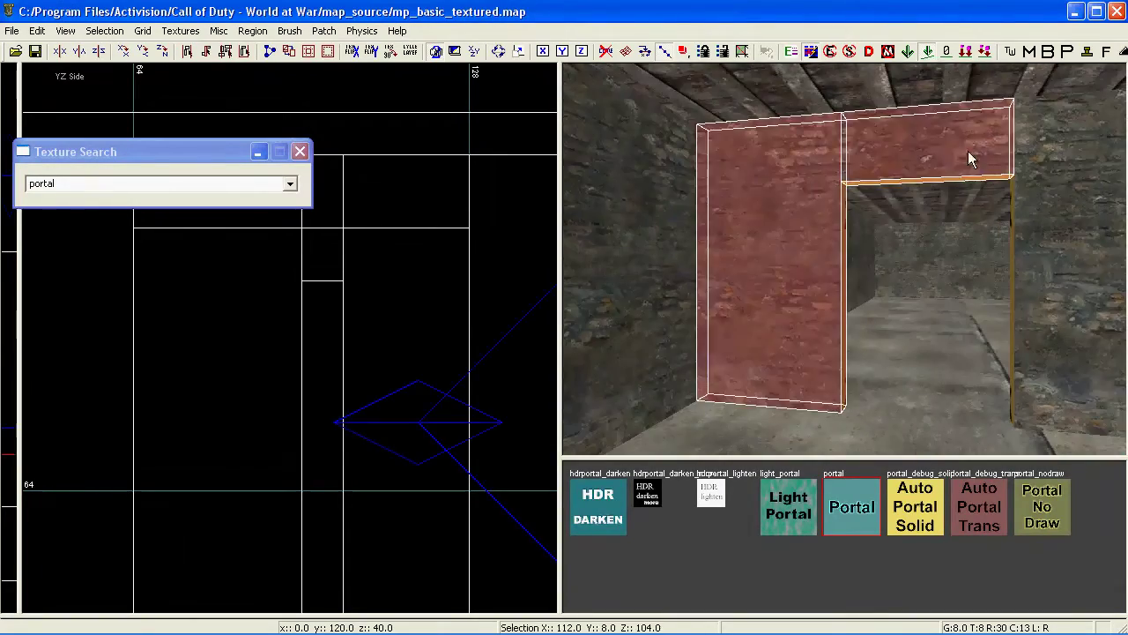
{"action": "left_click", "coordinate": [1038, 221], "text": "shift"}
Draw a portal_nodraw brush filling the doorway between the two stone rooms.
{"action": "key", "text": "ctrl+Tab"}
{"action": "scroll", "coordinate": [284, 363], "scroll_direction": "down", "scroll_amount": 3}
{"action": "key", "text": "ctrl+Tab"}
{"action": "scroll", "coordinate": [286, 360], "scroll_direction": "down", "scroll_amount": 3}
{"action": "mouse_move", "coordinate": [285, 360]}
{"action": "right_mouse_down"}
{"action": "mouse_move", "coordinate": [304, 355]}
{"action": "mouse_move", "coordinate": [268, 357]}
{"action": "right_mouse_up"}
{"action": "scroll", "coordinate": [268, 357], "scroll_direction": "up", "scroll_amount": 4}
{"action": "key", "text": "Escape"}
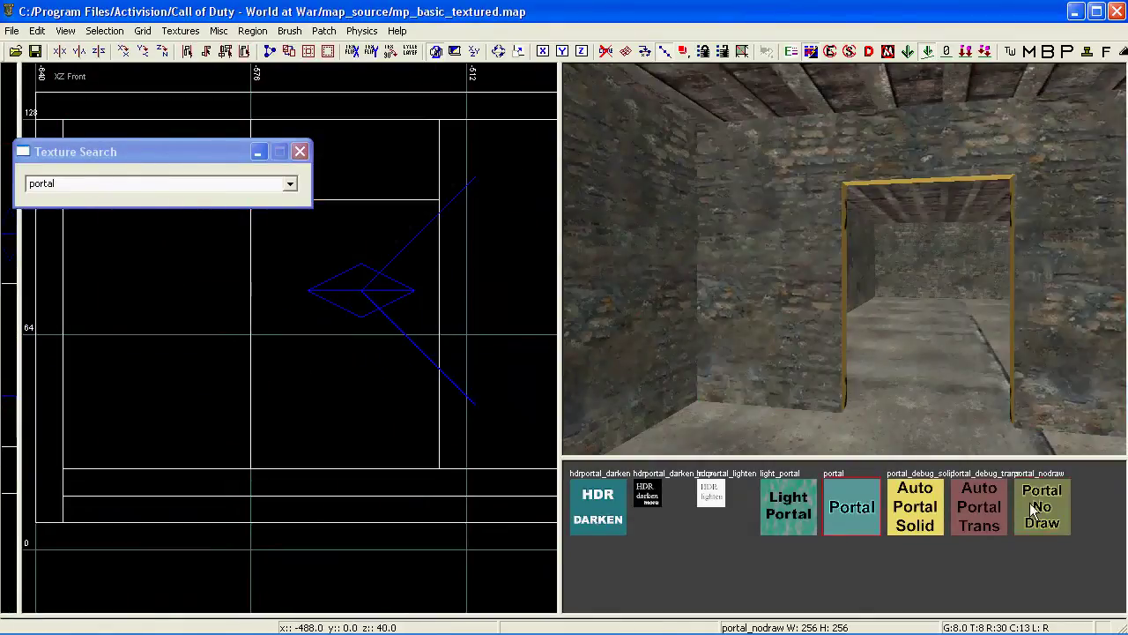
{"action": "right_click_drag", "start_coordinate": [303, 262], "coordinate": [315, 277]}
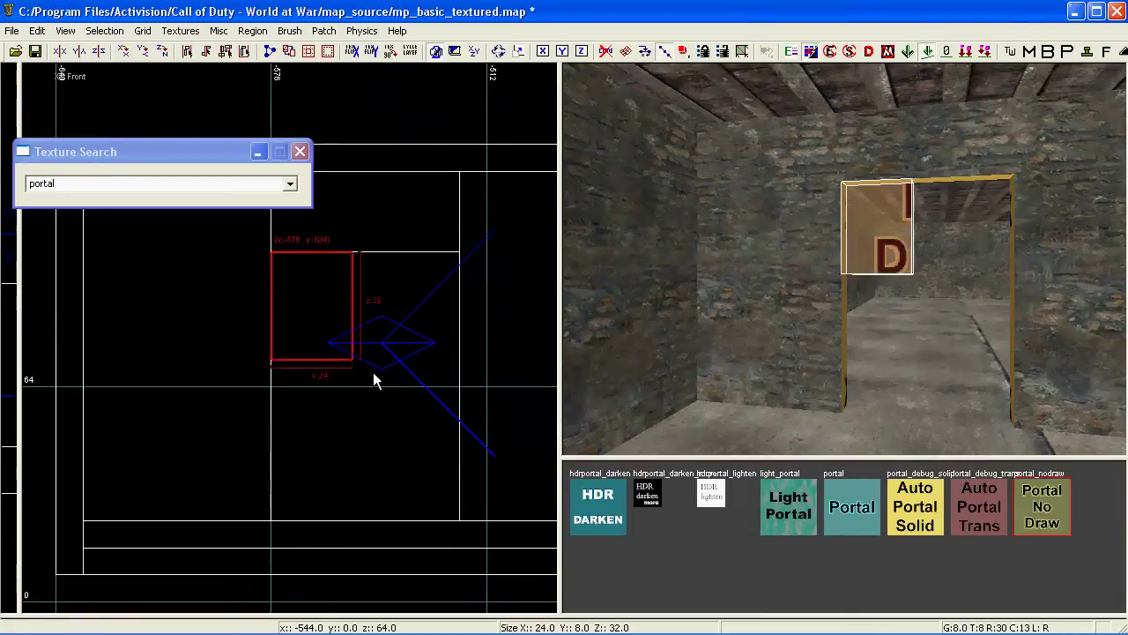
{"action": "left_click_drag", "start_coordinate": [355, 346], "coordinate": [461, 495]}
{"action": "key", "text": "Escape"}
With a grid size of 2, draw a portal_nodraw brush about 68 wide and 94 high filling the doorway that opens outside.
{"action": "right_click_drag", "start_coordinate": [886, 332], "coordinate": [747, 198]}
{"action": "left_click", "coordinate": [979, 161], "text": "shift"}
{"action": "scroll", "coordinate": [342, 386], "scroll_direction": "down", "scroll_amount": 3}
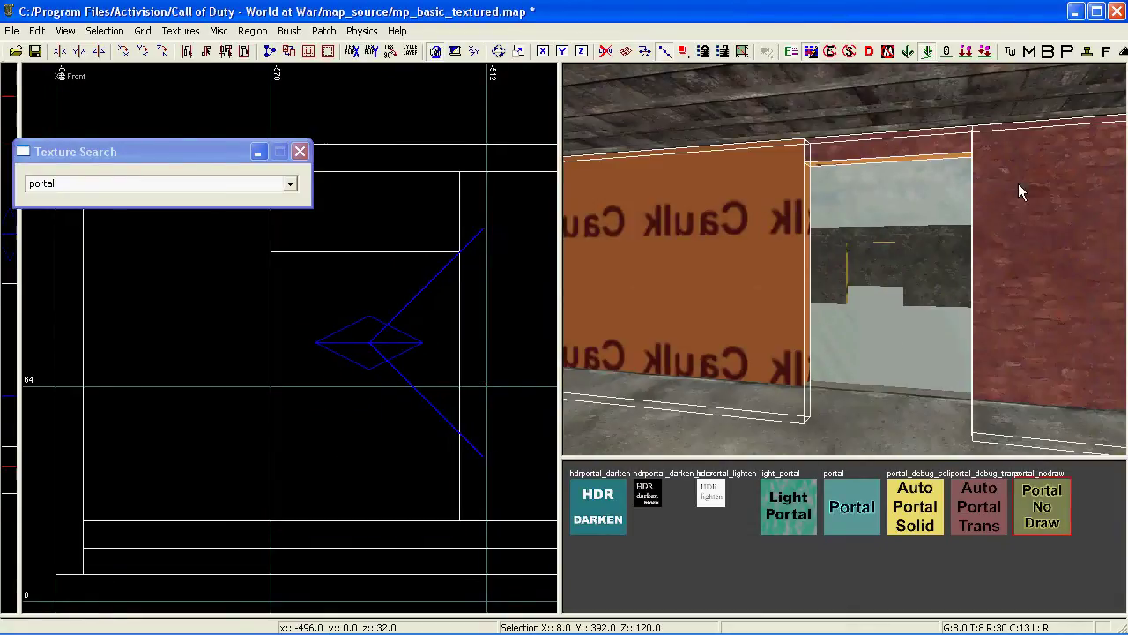
{"action": "key", "text": "ctrl+Tab"}
{"action": "right_click_drag", "start_coordinate": [370, 405], "coordinate": [374, 395]}
{"action": "scroll", "coordinate": [370, 392], "scroll_direction": "up", "scroll_amount": 1}
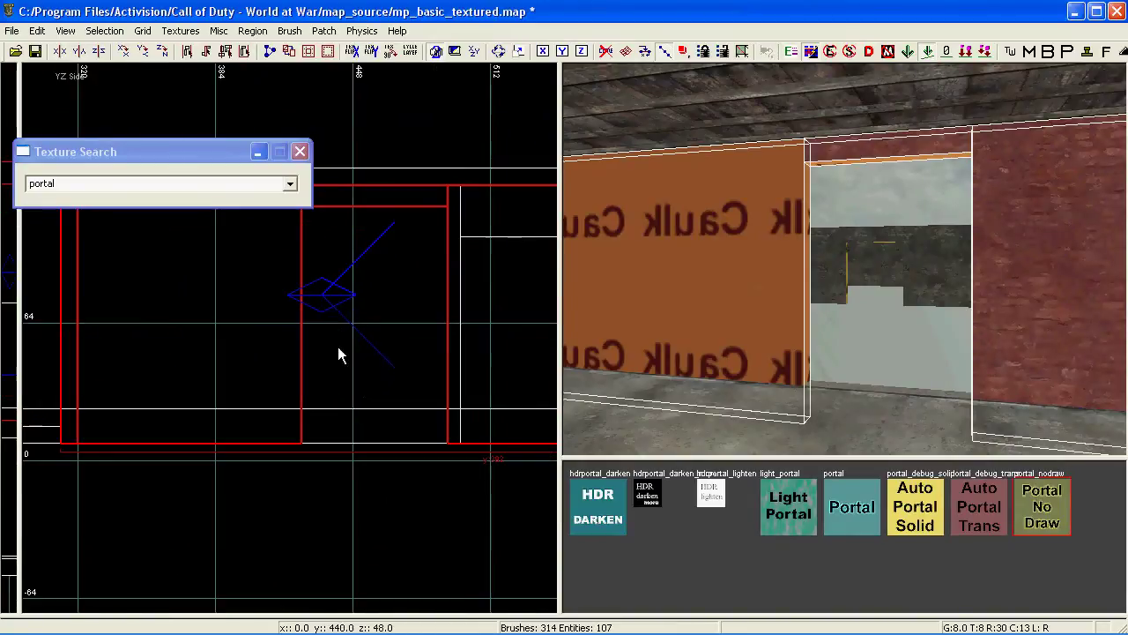
{"action": "right_click_drag", "start_coordinate": [330, 296], "coordinate": [329, 325]}
{"action": "key", "text": "Escape"}
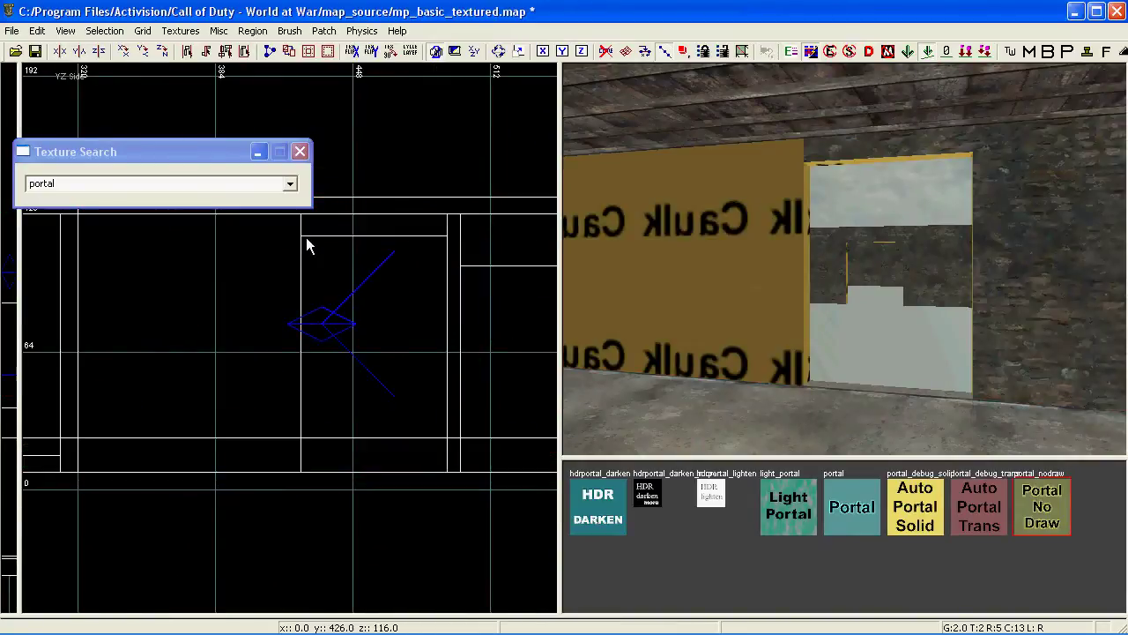
{"action": "left_click_drag", "start_coordinate": [308, 245], "coordinate": [450, 422]}
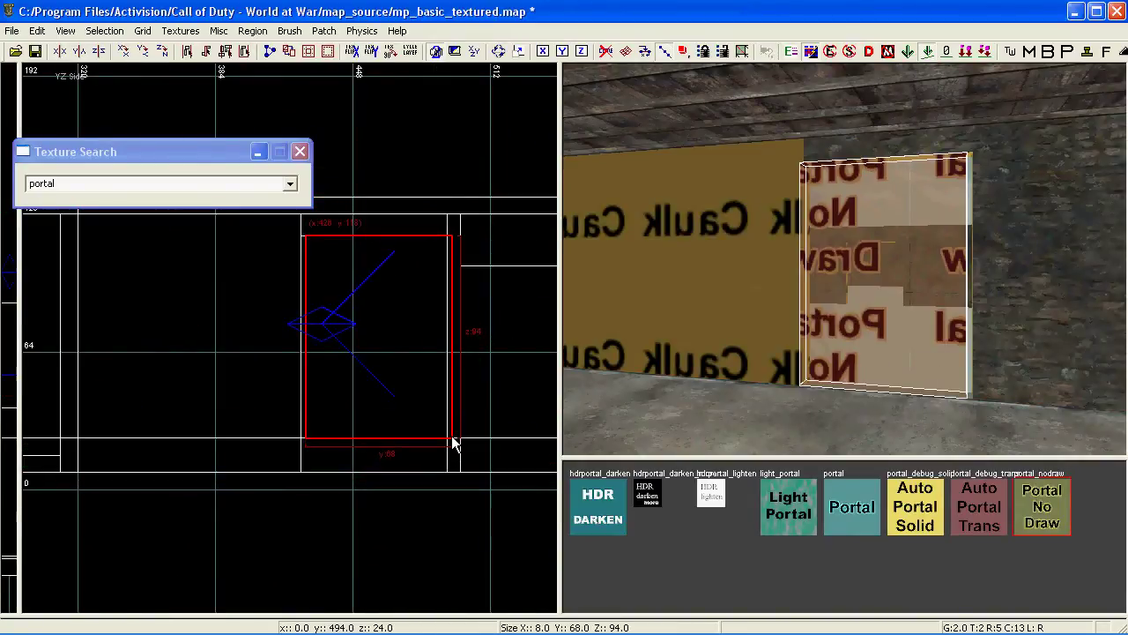
{"action": "scroll", "coordinate": [287, 379], "scroll_direction": "up", "scroll_amount": 2}
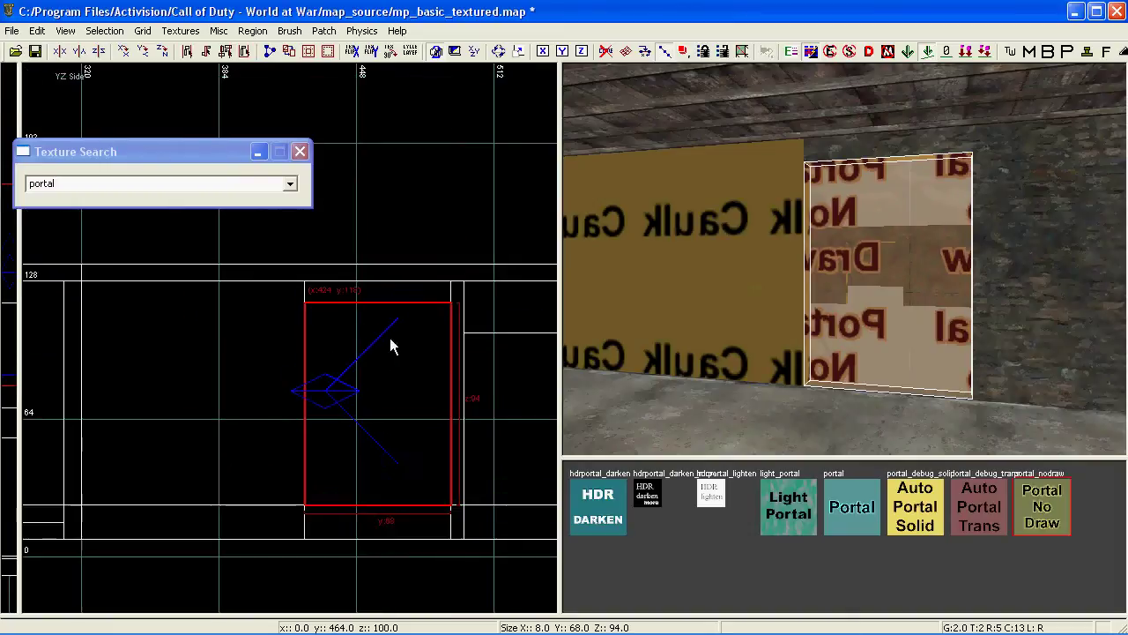
{"action": "key", "text": "Escape"}
Apply the portal texture to the outward face of the new doorway brush, clear the selection and return to the house front.
{"action": "scroll", "coordinate": [831, 365], "scroll_direction": "up", "scroll_amount": 3}
{"action": "scroll", "coordinate": [807, 336], "scroll_direction": "down", "scroll_amount": 2}
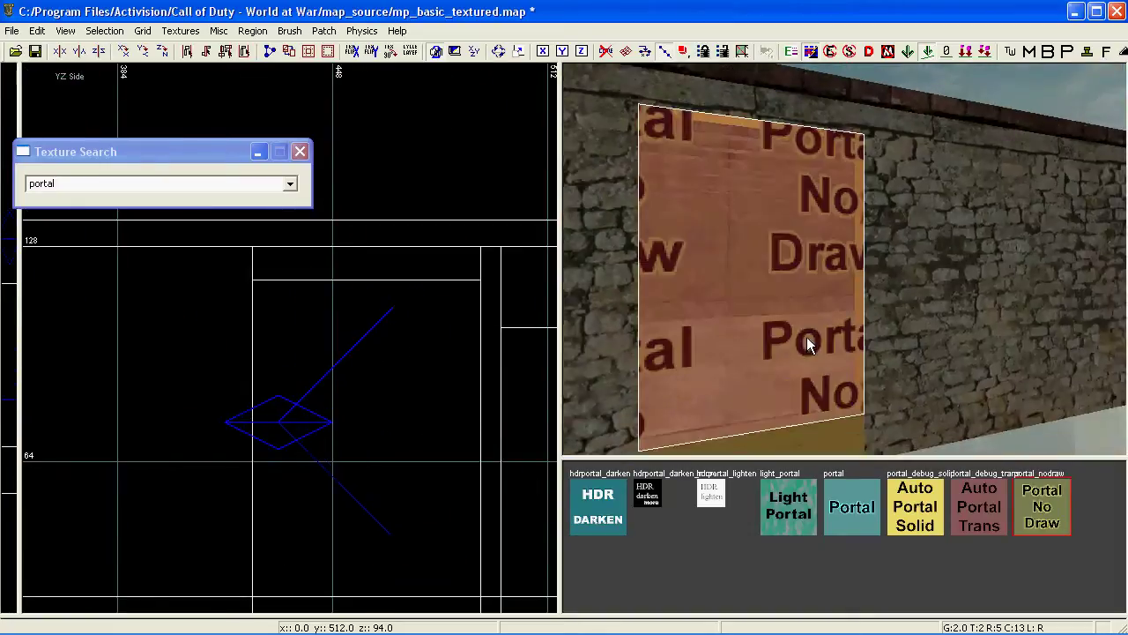
{"action": "scroll", "coordinate": [807, 336], "scroll_direction": "up", "scroll_amount": 4}
{"action": "right_click_drag", "start_coordinate": [806, 337], "coordinate": [825, 357]}
{"action": "key", "text": "Escape"}
{"action": "scroll", "coordinate": [826, 350], "scroll_direction": "up", "scroll_amount": 5}
{"action": "scroll", "coordinate": [825, 357], "scroll_direction": "down", "scroll_amount": 1}
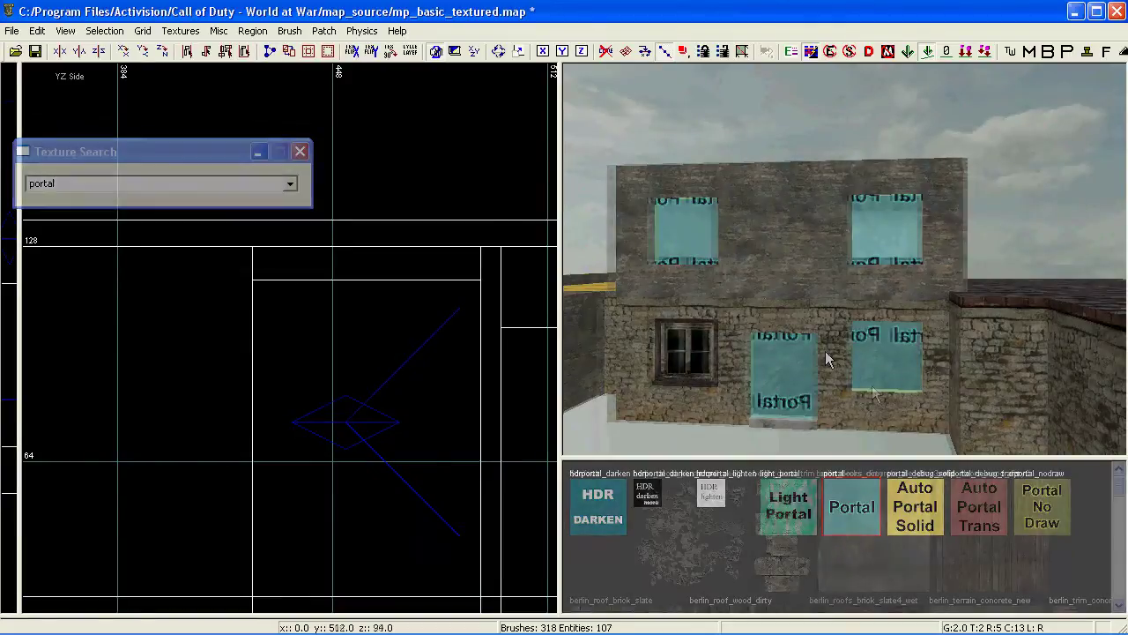
Select the doorstep and the portal brush above it in turn to examine how they meet, and clear the selection.
{"action": "right_click_drag", "start_coordinate": [871, 385], "coordinate": [871, 385]}
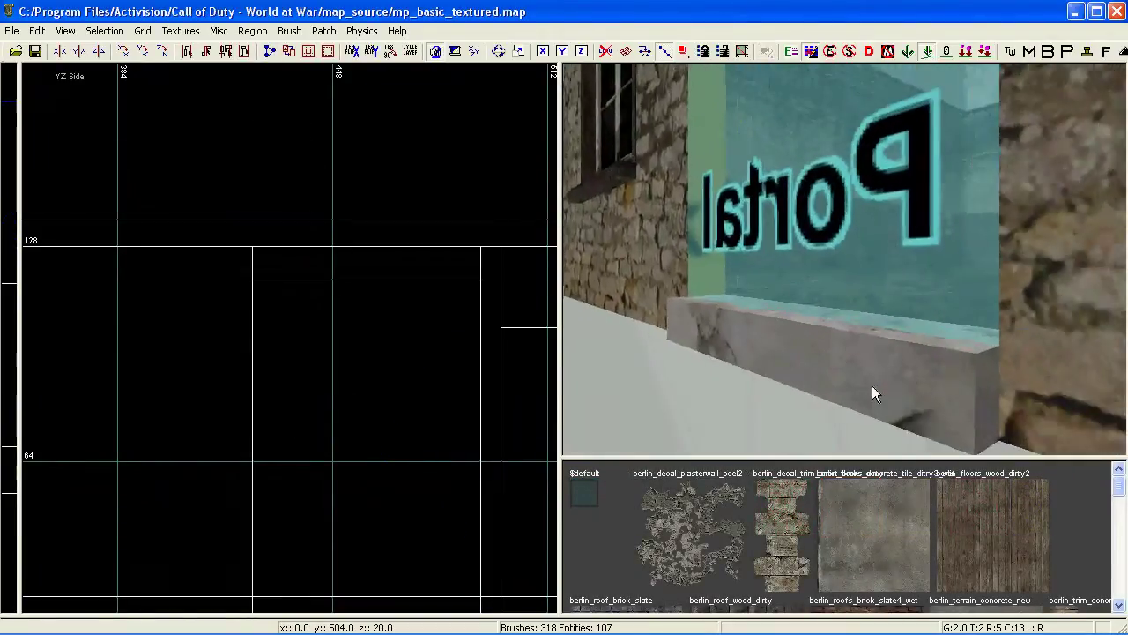
{"action": "left_click", "coordinate": [872, 385], "text": "shift"}
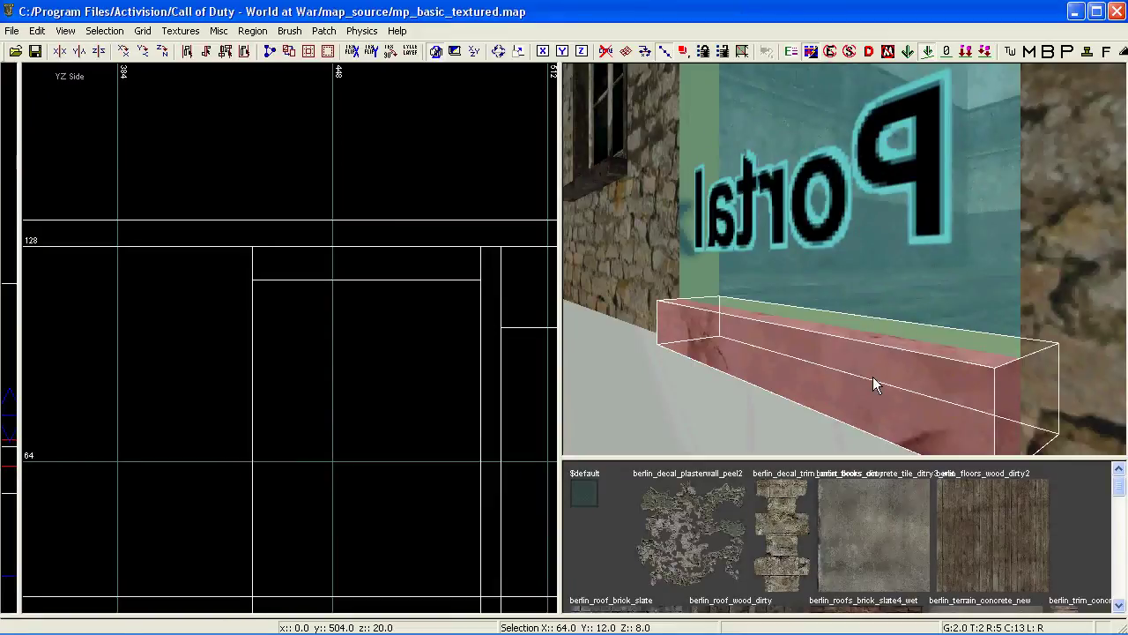
{"action": "key", "text": "Escape"}
{"action": "right_click_drag", "start_coordinate": [871, 373], "coordinate": [869, 365]}
{"action": "left_click", "coordinate": [790, 197], "text": "shift"}
{"action": "key", "text": "Escape"}
{"action": "left_click", "coordinate": [833, 196], "text": "ctrl+shift"}
{"action": "key", "text": "Escape"}
Hide the doorstep brush to inspect the opening beneath the portal, and show it again.
{"action": "mouse_move", "coordinate": [842, 265]}
{"action": "right_mouse_down"}
{"action": "mouse_move", "coordinate": [833, 282]}
{"action": "mouse_move", "coordinate": [842, 311]}
{"action": "right_mouse_up"}
{"action": "left_click", "coordinate": [842, 317], "text": "shift"}
{"action": "scroll", "coordinate": [841, 313], "scroll_direction": "down", "scroll_amount": 4}
{"action": "key", "text": "Escape"}
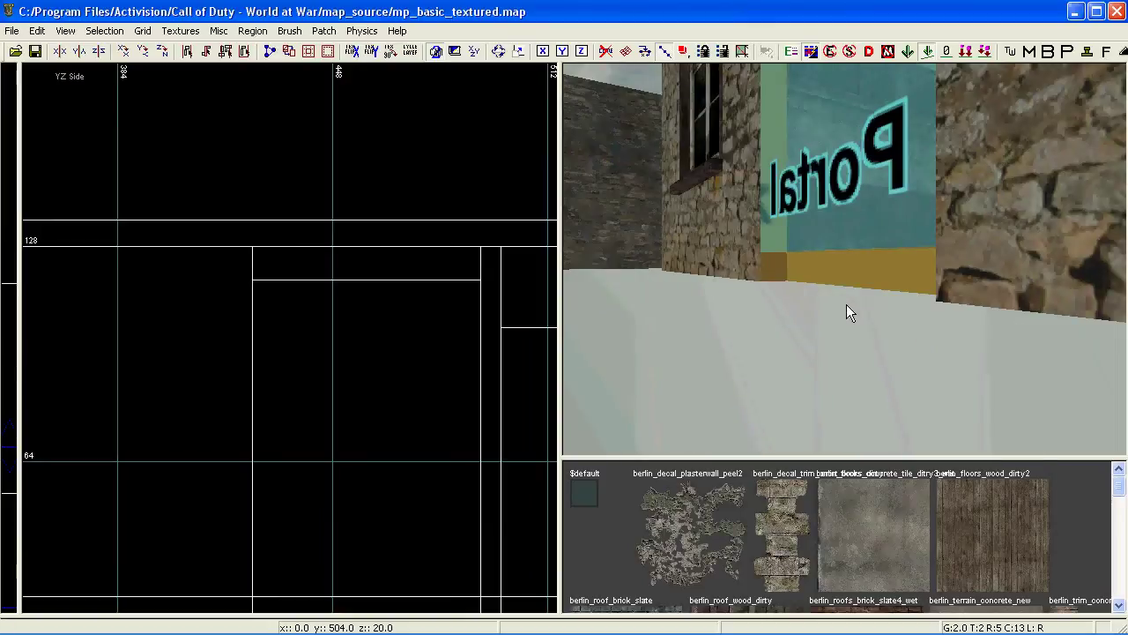
{"action": "key", "text": "shift+h"}
Select the doorstep brush and examine its position within the wall from above, and clear the selection.
{"action": "scroll", "coordinate": [859, 303], "scroll_direction": "up", "scroll_amount": 2}
{"action": "left_click", "coordinate": [868, 293], "text": "shift"}
{"action": "right_click_drag", "start_coordinate": [883, 311], "coordinate": [884, 315]}
{"action": "key", "text": "ctrl+Tab"}
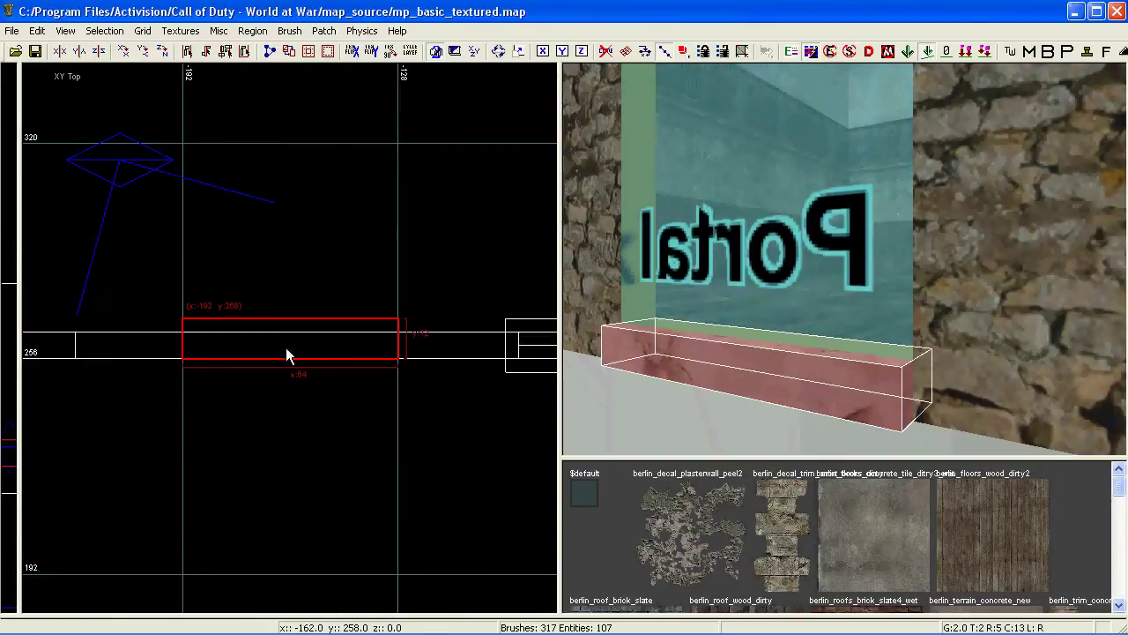
{"action": "scroll", "coordinate": [221, 349], "scroll_direction": "up", "scroll_amount": 2}
{"action": "mouse_move", "coordinate": [675, 359]}
{"action": "right_mouse_down"}
{"action": "mouse_move", "coordinate": [761, 352]}
{"action": "mouse_move", "coordinate": [757, 361]}
{"action": "mouse_move", "coordinate": [781, 368]}
{"action": "mouse_move", "coordinate": [771, 368]}
{"action": "mouse_move", "coordinate": [777, 265]}
{"action": "mouse_move", "coordinate": [780, 374]}
{"action": "mouse_move", "coordinate": [801, 374]}
{"action": "mouse_move", "coordinate": [792, 371]}
{"action": "right_mouse_up"}
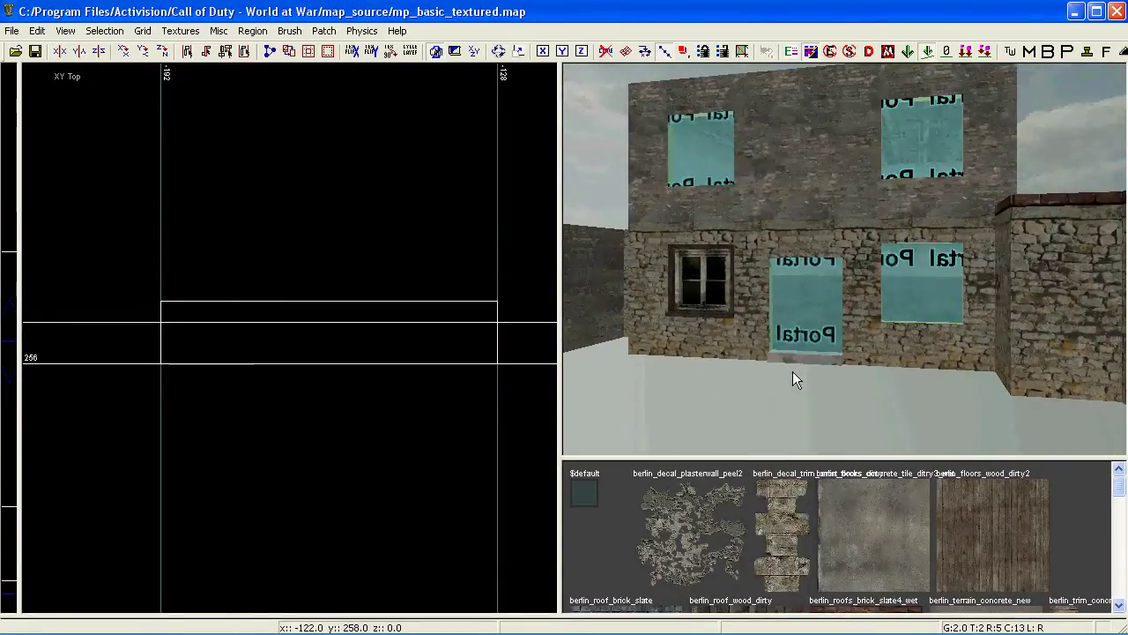
Examine the house outline and its portal openings from above, from the front and in 3D.
{"action": "mouse_move", "coordinate": [792, 370]}
{"action": "right_mouse_down"}
{"action": "mouse_move", "coordinate": [792, 356]}
{"action": "mouse_move", "coordinate": [780, 360]}
{"action": "mouse_move", "coordinate": [793, 363]}
{"action": "right_mouse_up"}
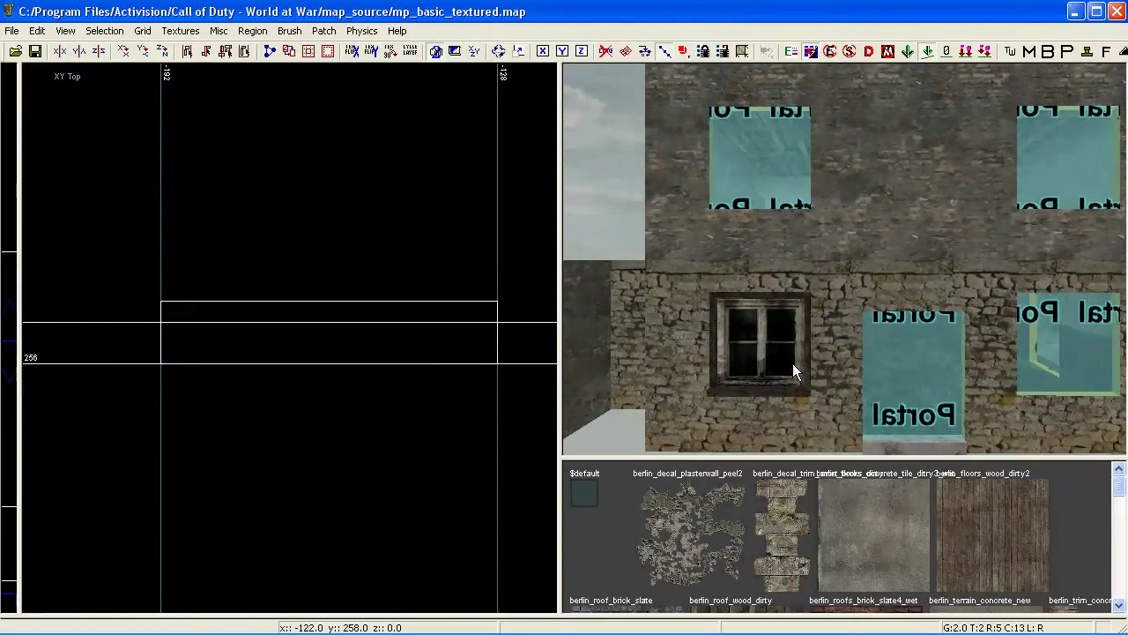
{"action": "scroll", "coordinate": [308, 315], "scroll_direction": "down", "scroll_amount": 5}
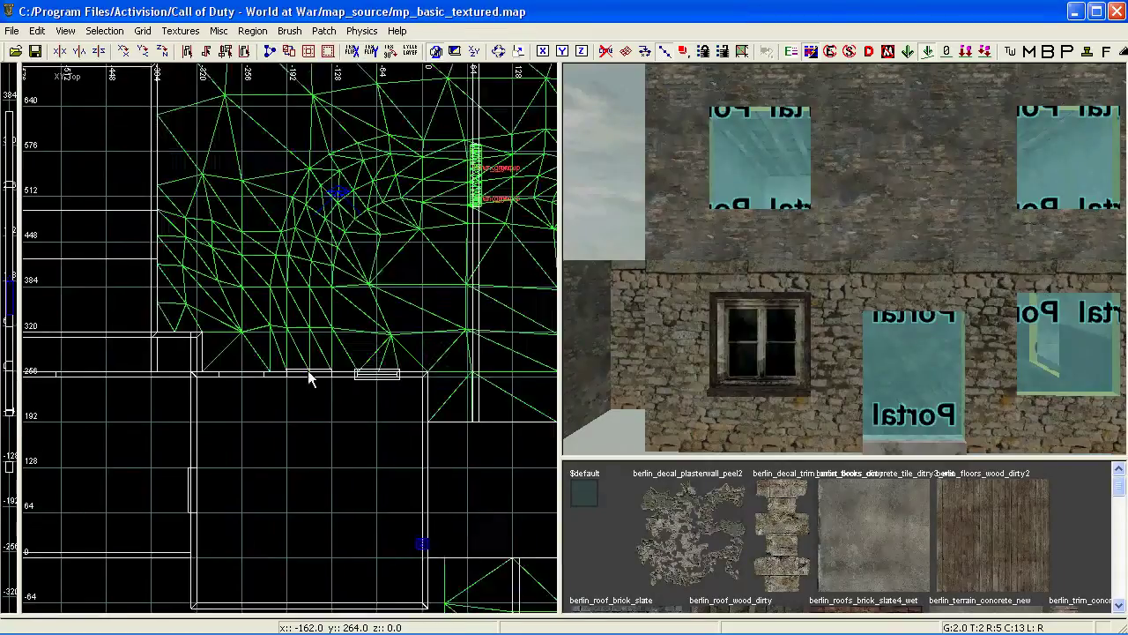
{"action": "scroll", "coordinate": [334, 385], "scroll_direction": "up", "scroll_amount": 2}
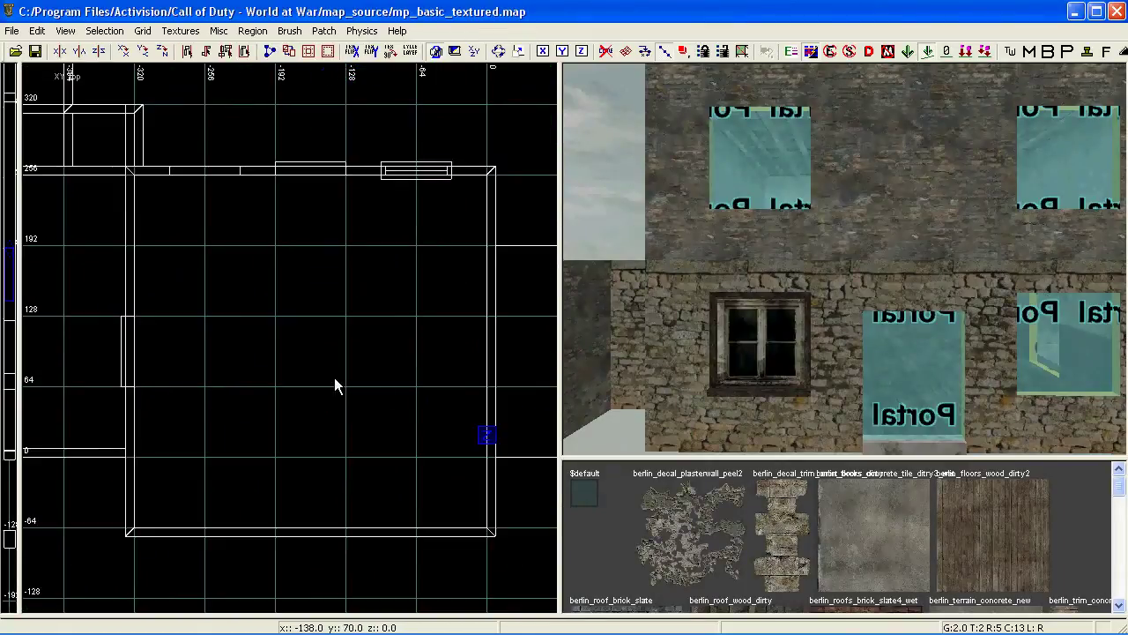
{"action": "right_click_drag", "start_coordinate": [752, 377], "coordinate": [752, 378]}
{"action": "key", "text": "ctrl+Tab"}
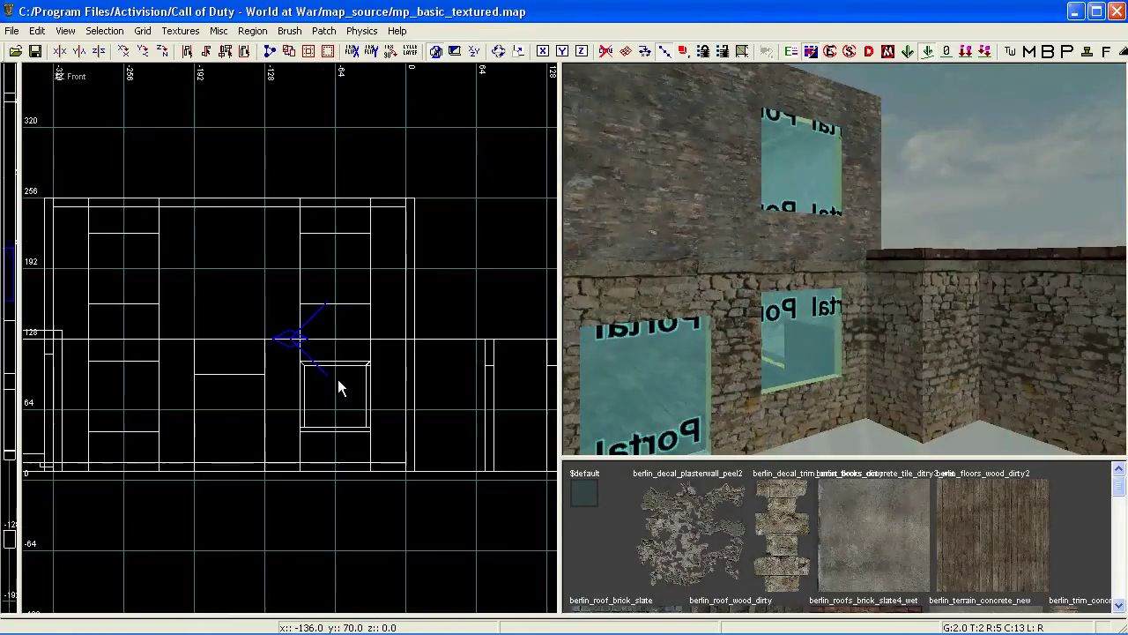
{"action": "right_click_drag", "start_coordinate": [337, 379], "coordinate": [336, 377]}
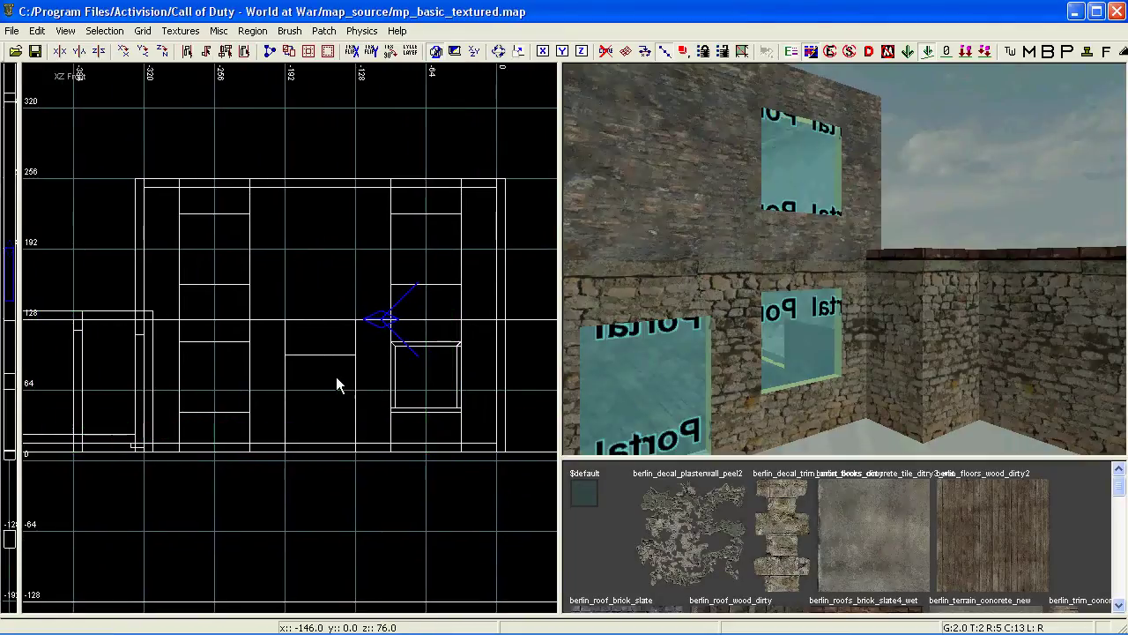
Select the four portal brushes on the house front to examine their layout, and clear the selection.
{"action": "right_click_drag", "start_coordinate": [718, 366], "coordinate": [718, 364]}
{"action": "left_click", "coordinate": [804, 291], "text": "shift"}
{"action": "left_click", "coordinate": [713, 123], "text": "shift"}
{"action": "left_click", "coordinate": [913, 154], "text": "shift"}
{"action": "left_click", "coordinate": [920, 281], "text": "shift"}
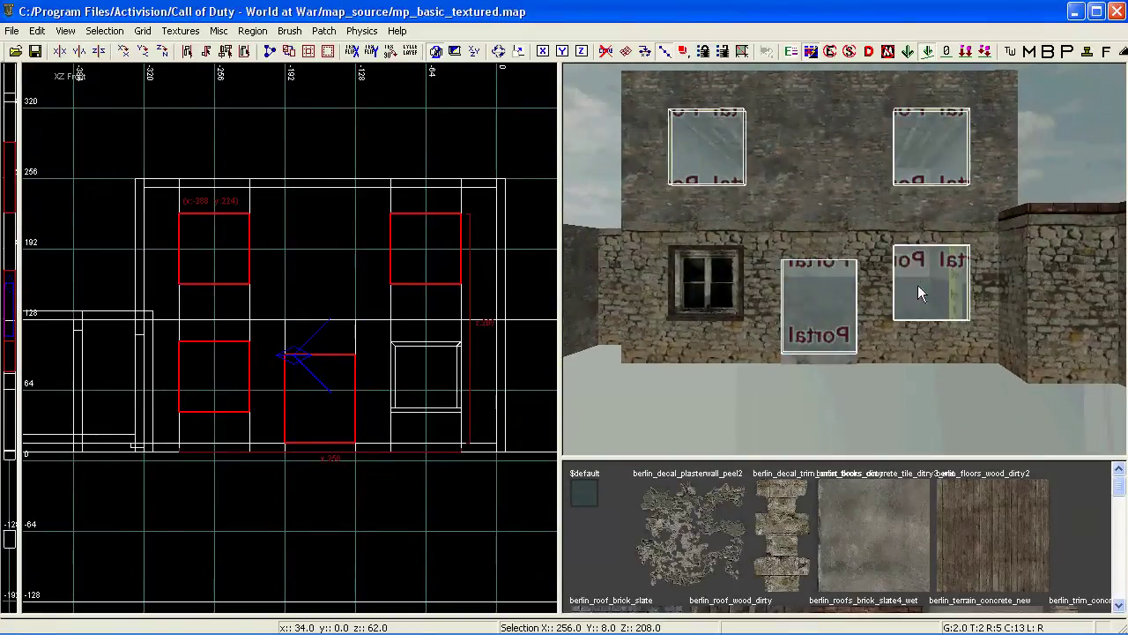
{"action": "right_click_drag", "start_coordinate": [843, 363], "coordinate": [844, 362]}
{"action": "left_click", "coordinate": [374, 292]}
Show Detail geometry again through the geometry filters.
{"action": "key", "text": "f"}
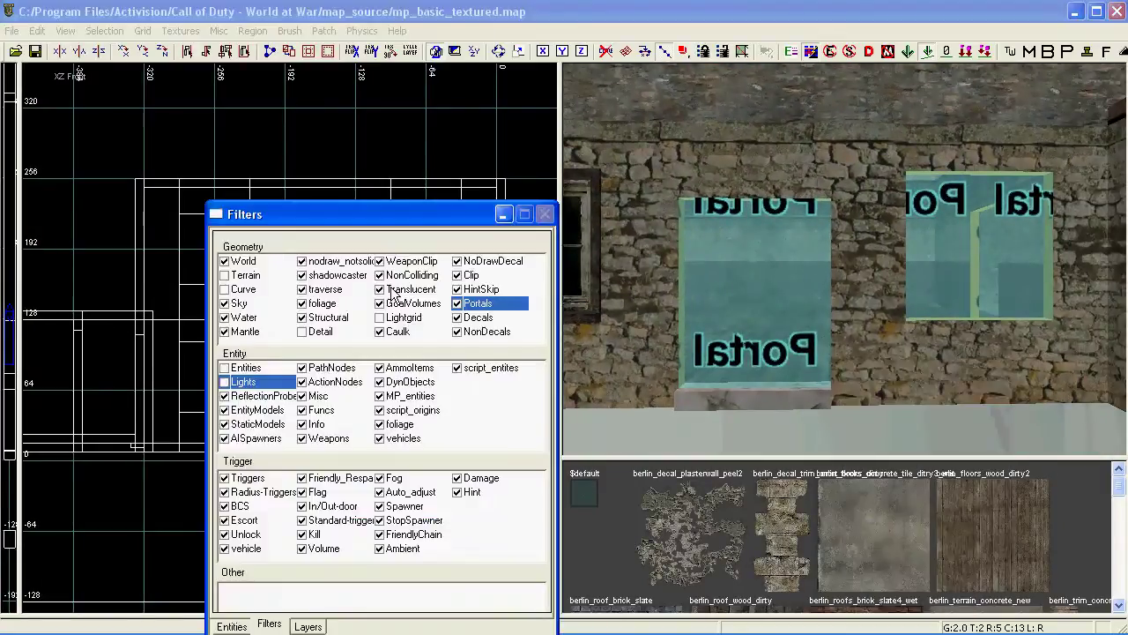
{"action": "left_click", "coordinate": [319, 330]}
{"action": "left_click", "coordinate": [545, 214]}
Make the ceiling and interior partition wall brushes of the house's ground floor structural, and clear the selection.
{"action": "right_click_drag", "start_coordinate": [693, 299], "coordinate": [694, 299]}
{"action": "left_click", "coordinate": [629, 287], "text": "shift"}
{"action": "left_click", "coordinate": [779, 242], "text": "shift"}
{"action": "right_click_drag", "start_coordinate": [800, 249], "coordinate": [830, 283]}
{"action": "left_click", "coordinate": [779, 370], "text": "shift"}
{"action": "left_click", "coordinate": [882, 346], "text": "shift"}
{"action": "mouse_move", "coordinate": [881, 345]}
{"action": "right_mouse_down"}
{"action": "mouse_move", "coordinate": [912, 320]}
{"action": "mouse_move", "coordinate": [788, 355]}
{"action": "right_mouse_up"}
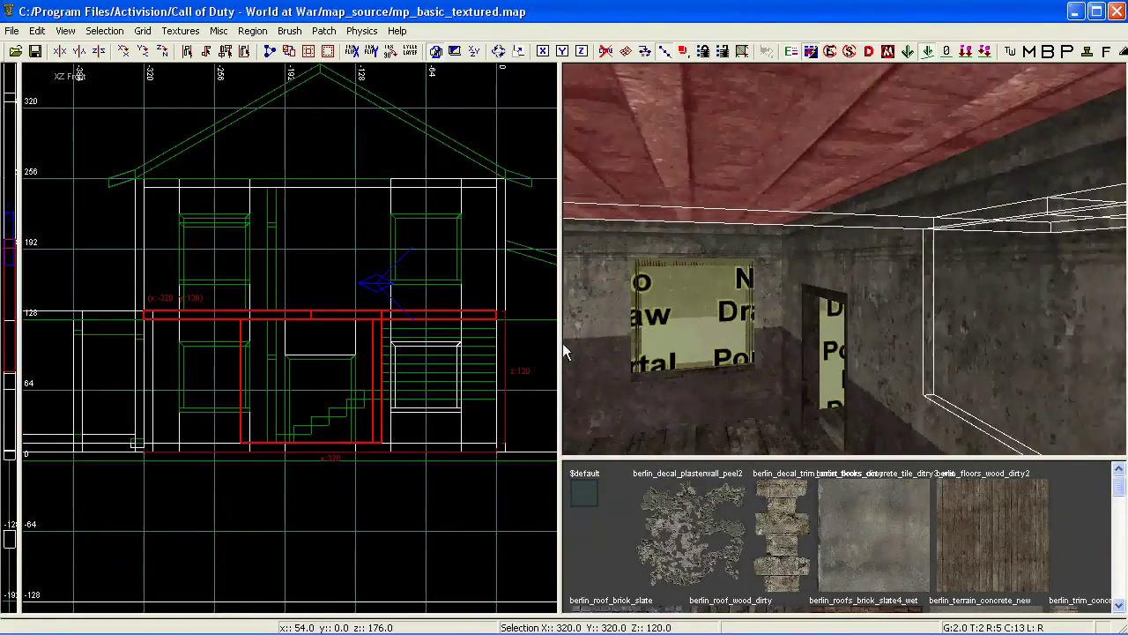
{"action": "right_click", "coordinate": [383, 209]}
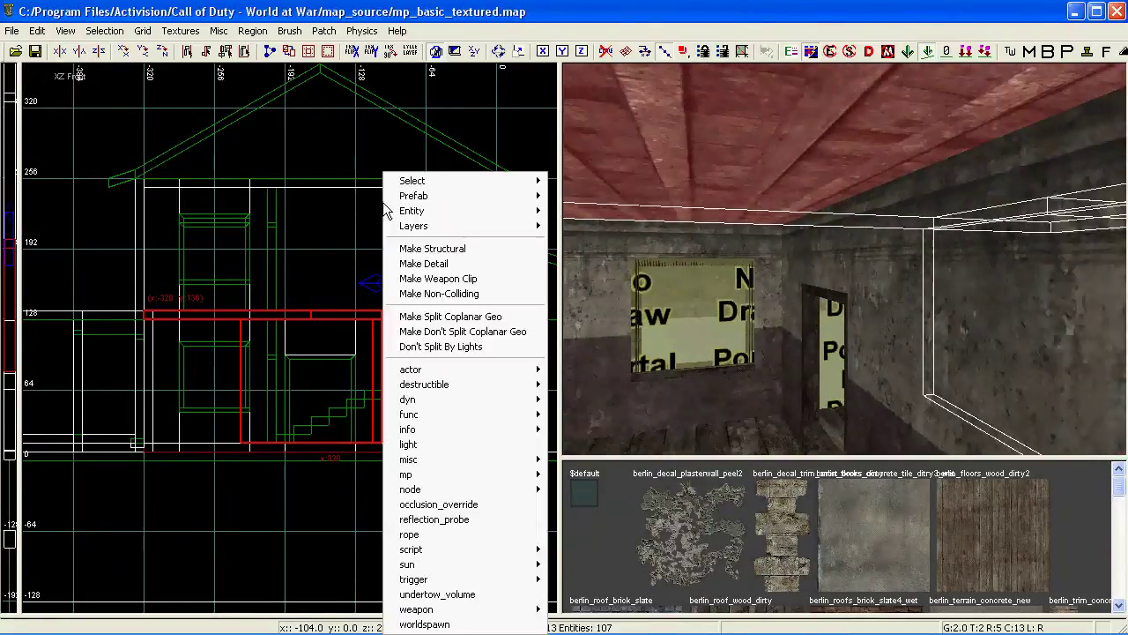
{"action": "left_click", "coordinate": [438, 250]}
{"action": "key", "text": "Escape"}
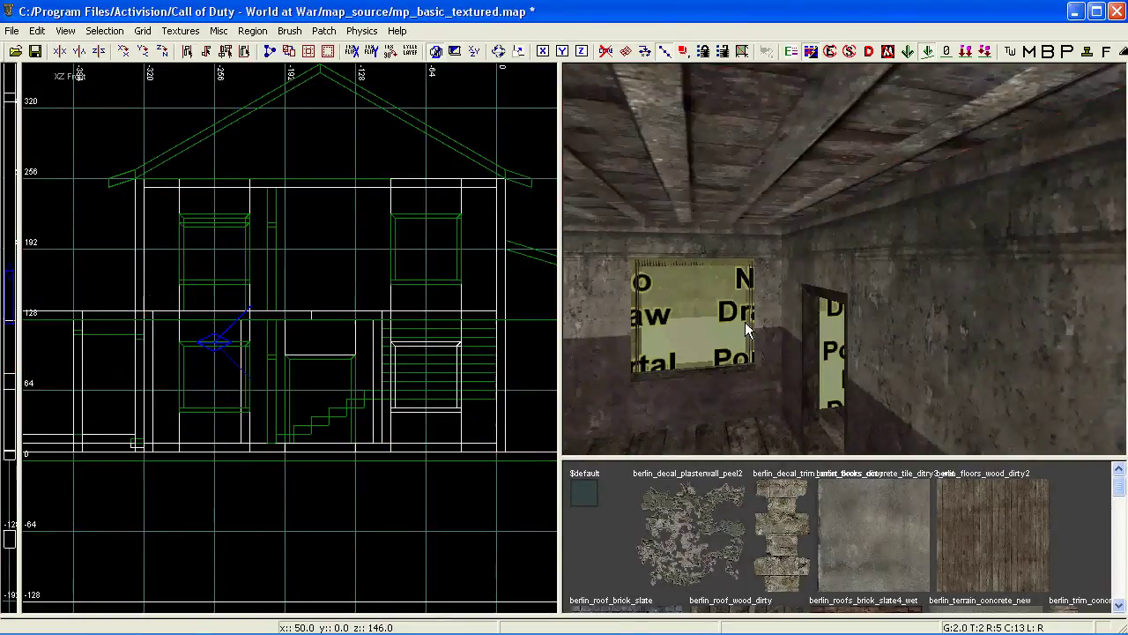
Hide Detail geometry through the geometry filters.
{"action": "key", "text": "n"}
{"action": "left_click", "coordinate": [330, 338]}
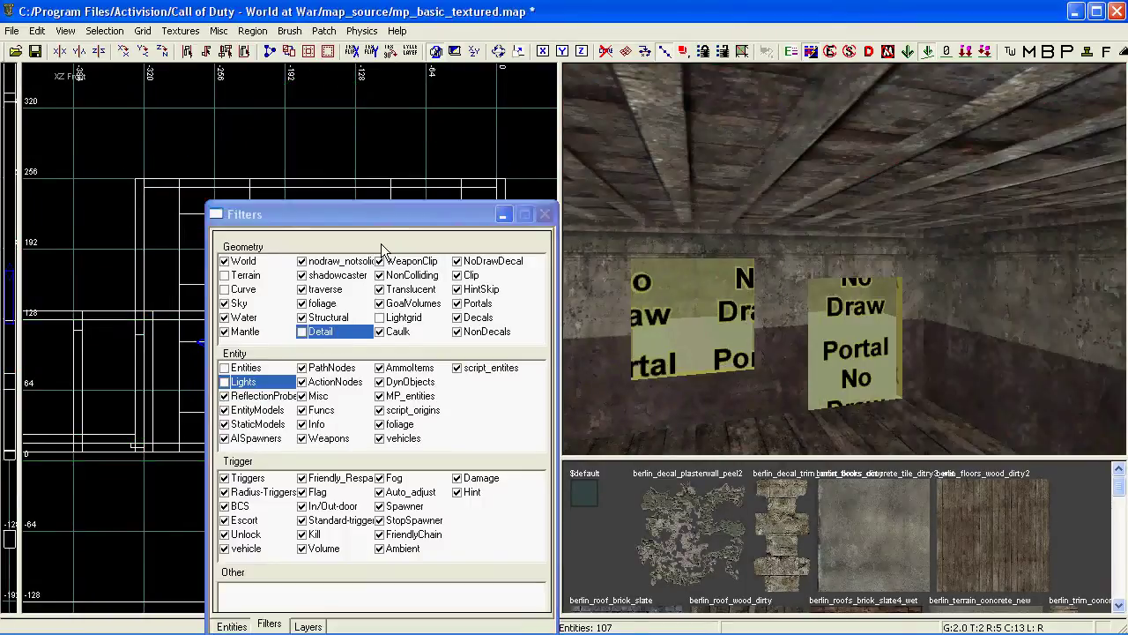
{"action": "key", "text": "f"}
Draw a portal_nodraw brush about 4 by 80 units and 112 units high across the ground-floor passage between partition and outer wall.
{"action": "right_click_drag", "start_coordinate": [797, 287], "coordinate": [791, 289]}
{"action": "left_click", "coordinate": [789, 289], "text": "shift"}
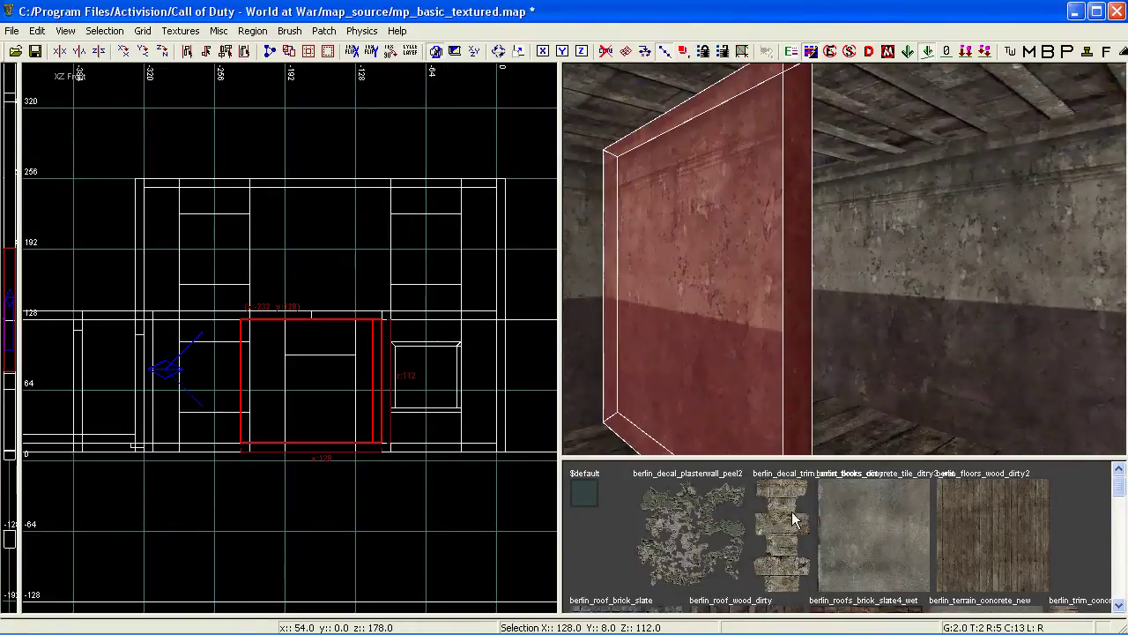
{"action": "scroll", "coordinate": [758, 520], "scroll_direction": "down", "scroll_amount": 8}
{"action": "scroll", "coordinate": [846, 564], "scroll_direction": "down", "scroll_amount": 4}
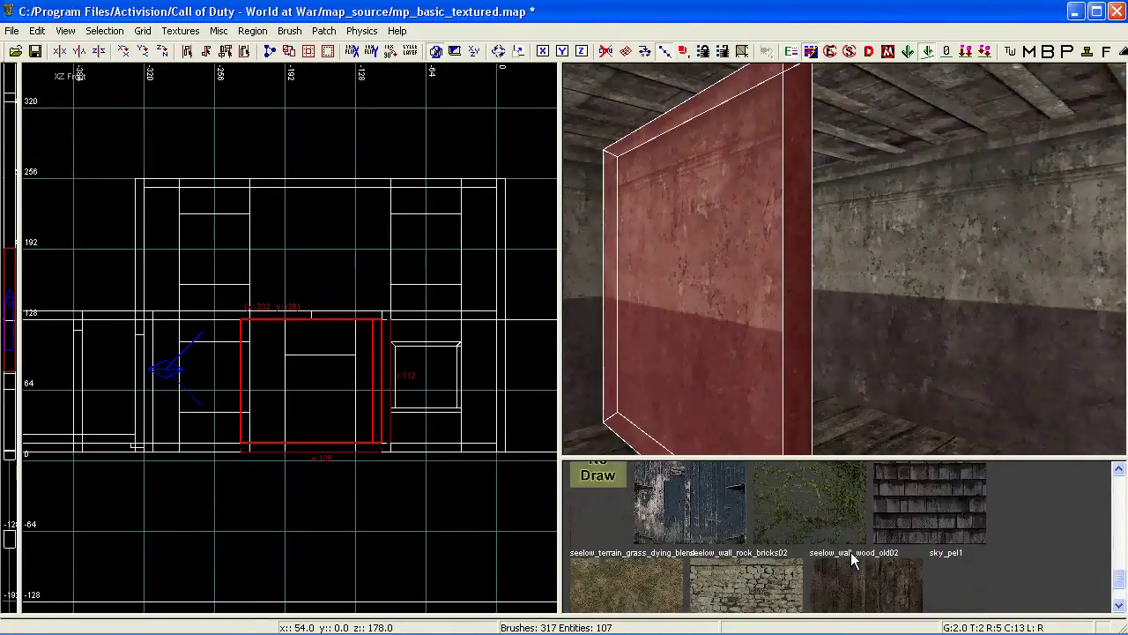
{"action": "left_click", "coordinate": [608, 533]}
{"action": "key", "text": "ctrl+Tab"}
{"action": "key", "text": "ctrl+Tab"}
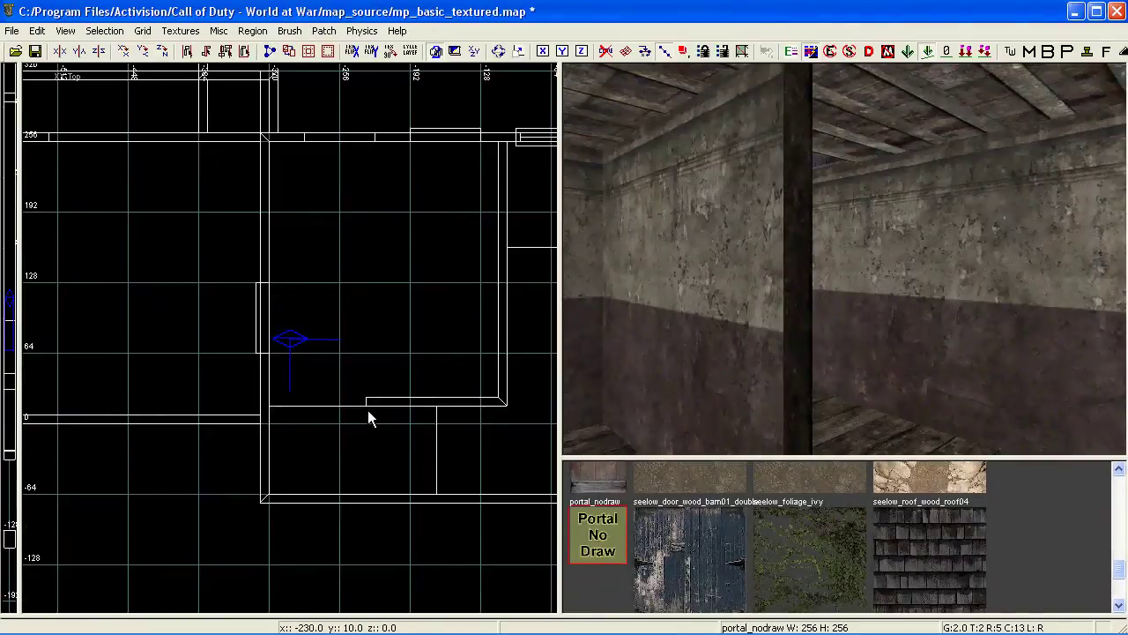
{"action": "scroll", "coordinate": [361, 375], "scroll_direction": "up", "scroll_amount": 2}
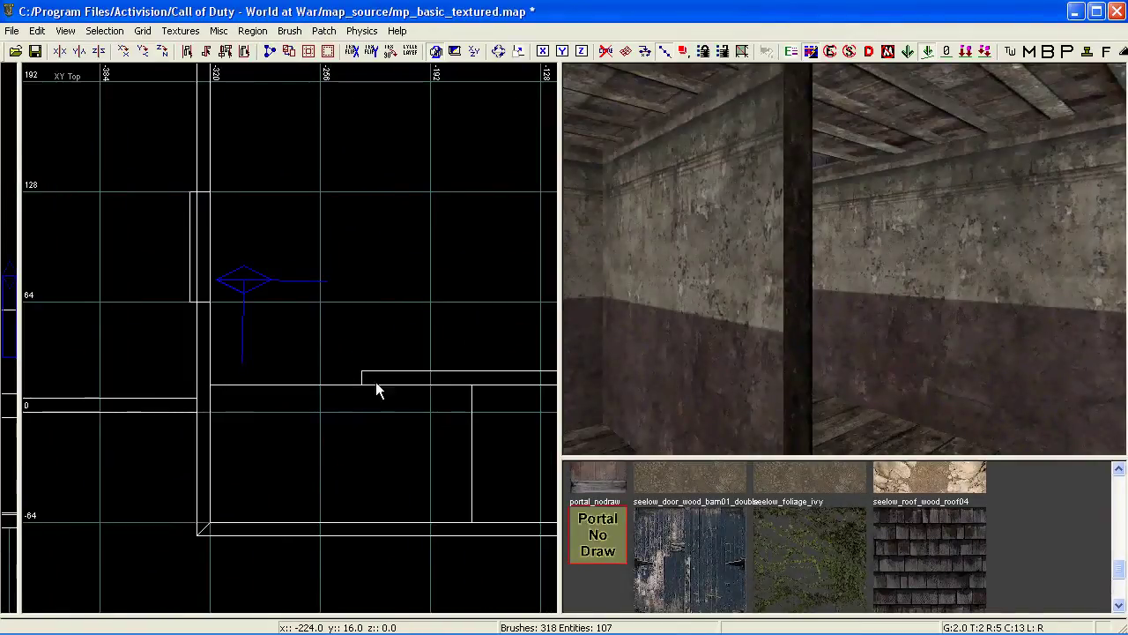
{"action": "left_click_drag", "start_coordinate": [413, 385], "coordinate": [417, 545]}
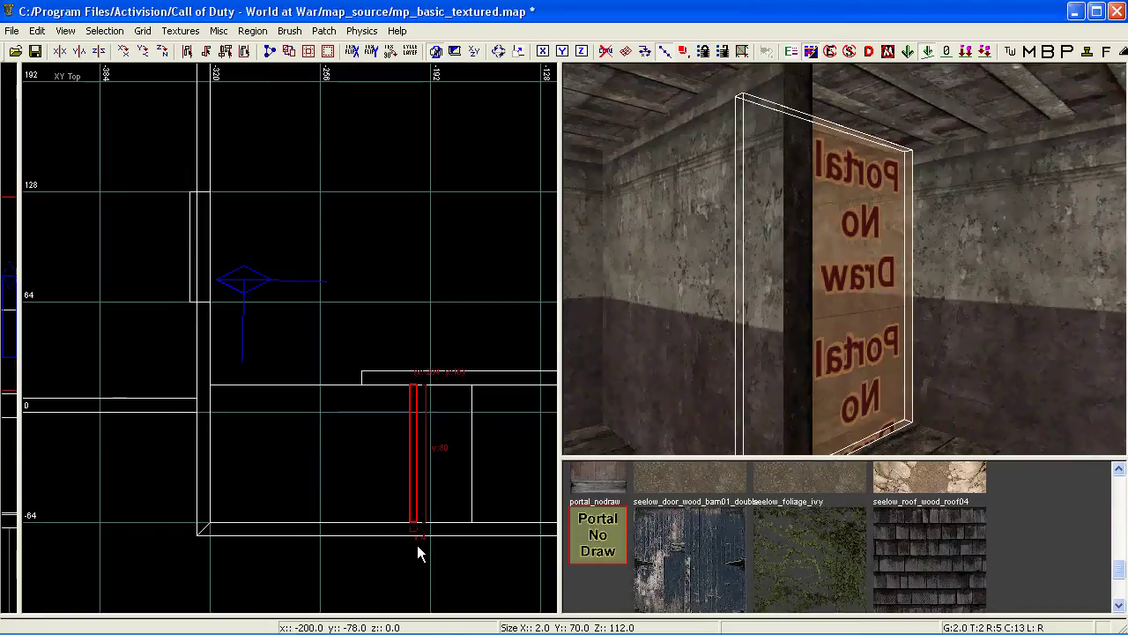
{"action": "scroll", "coordinate": [441, 461], "scroll_direction": "up", "scroll_amount": 2}
{"action": "key", "text": "Escape"}
Apply the portal texture to one large face of the new brush in the ground-floor passage.
{"action": "right_click_drag", "start_coordinate": [764, 338], "coordinate": [764, 338]}
{"action": "scroll", "coordinate": [763, 338], "scroll_direction": "up", "scroll_amount": 3}
{"action": "right_click_drag", "start_coordinate": [776, 338], "coordinate": [767, 340]}
{"action": "left_click", "coordinate": [818, 262], "text": "shift"}
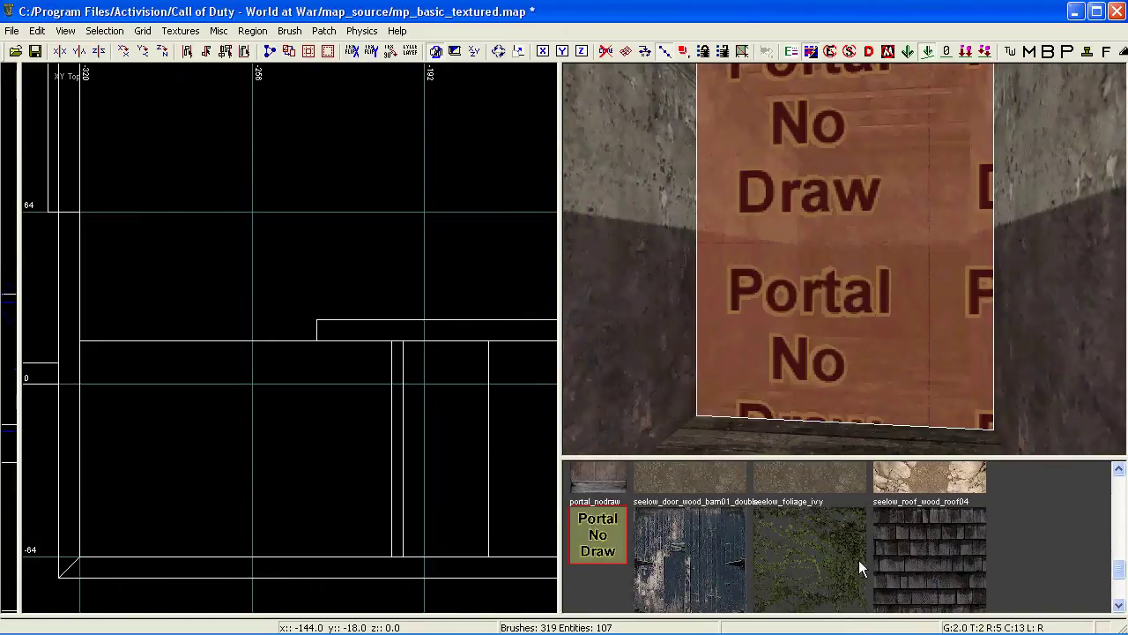
{"action": "scroll", "coordinate": [846, 538], "scroll_direction": "up", "scroll_amount": 3}
{"action": "left_click", "coordinate": [1015, 555]}
{"action": "mouse_move", "coordinate": [894, 368]}
{"action": "right_mouse_down"}
{"action": "mouse_move", "coordinate": [891, 354]}
{"action": "mouse_move", "coordinate": [906, 356]}
{"action": "mouse_move", "coordinate": [894, 356]}
{"action": "right_mouse_up"}
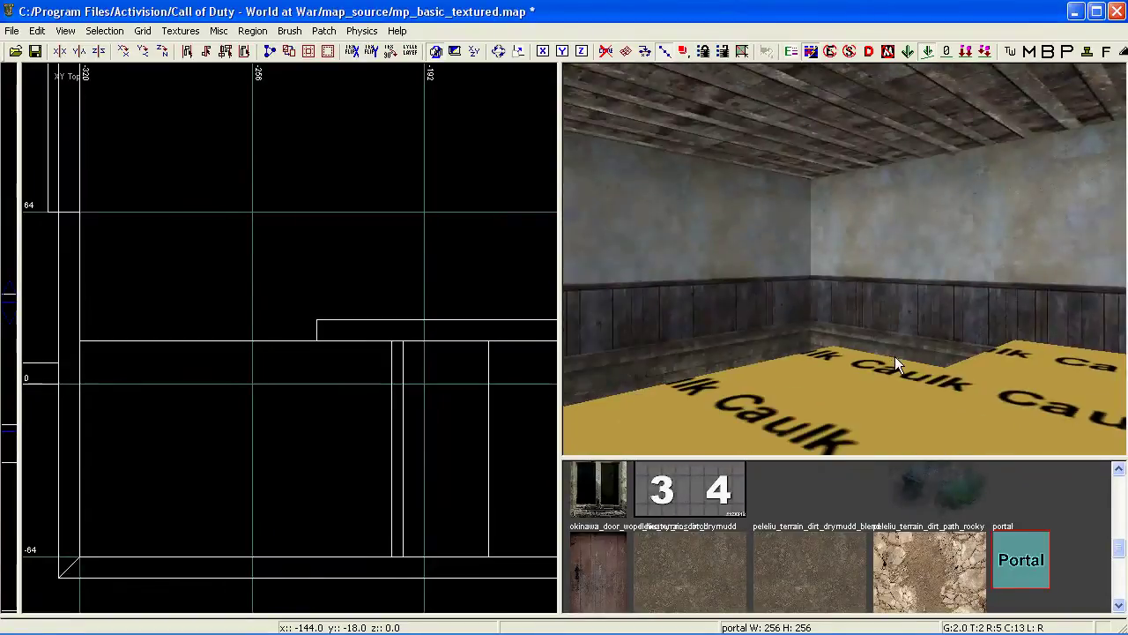
Save the map, compile the BSP of mp_basic_textured in the Launcher, and return to the Radiant map editor.
{"action": "left_click", "coordinate": [35, 51]}
{"action": "left_click", "coordinate": [388, 621]}
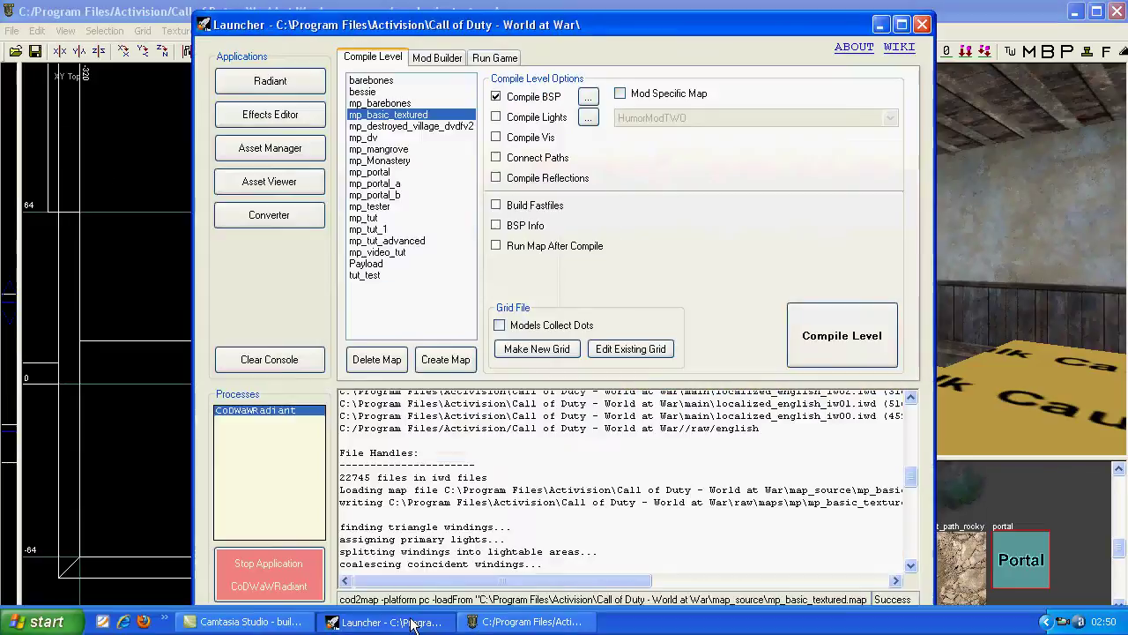
{"action": "left_click", "coordinate": [805, 356]}
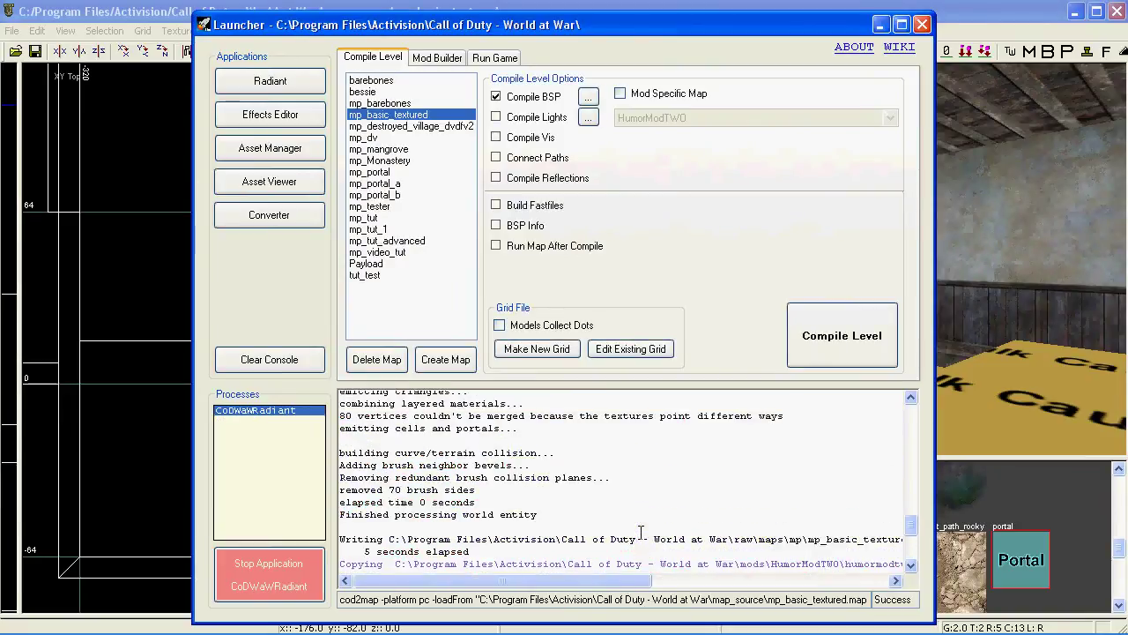
{"action": "scroll", "coordinate": [641, 531], "scroll_direction": "up", "scroll_amount": 10}
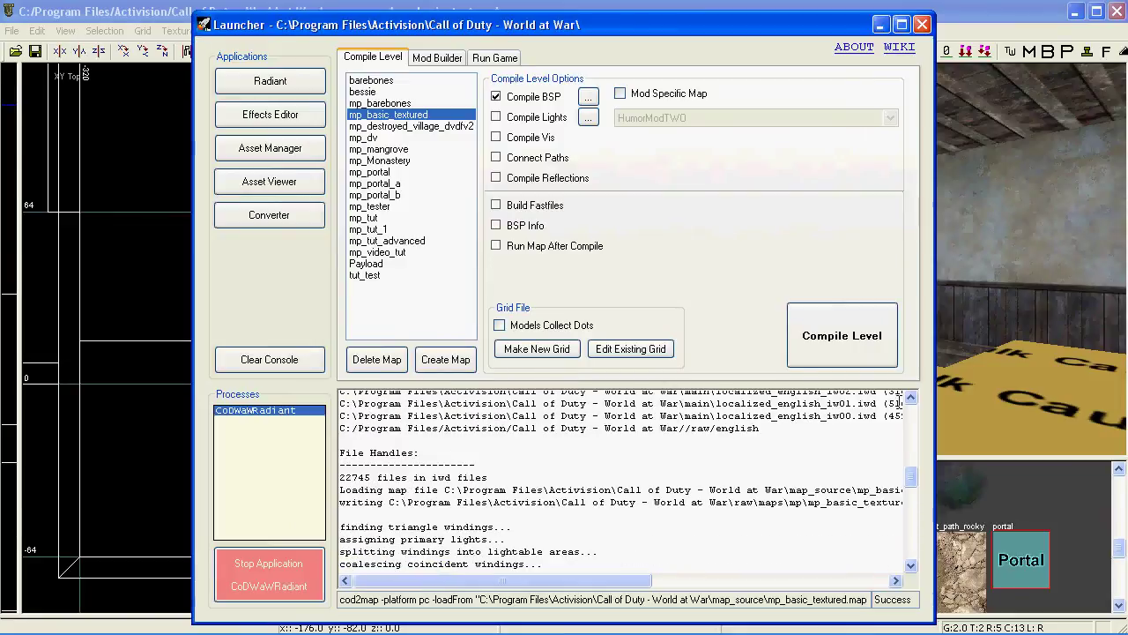
{"action": "left_click", "coordinate": [970, 357]}
{"action": "right_click_drag", "start_coordinate": [969, 351], "coordinate": [959, 348]}
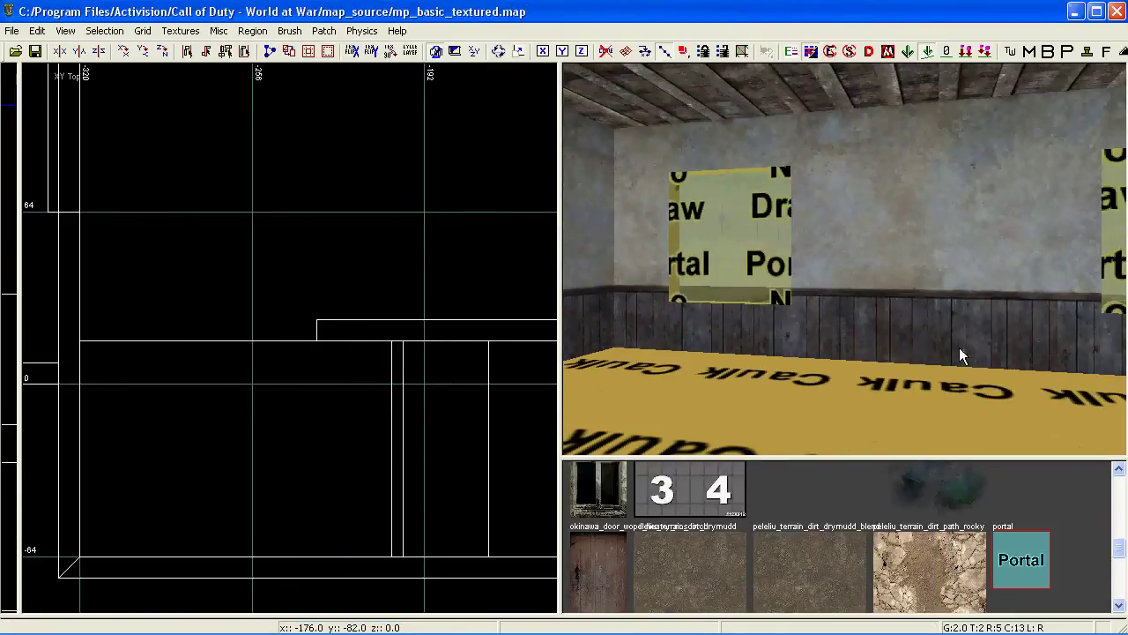